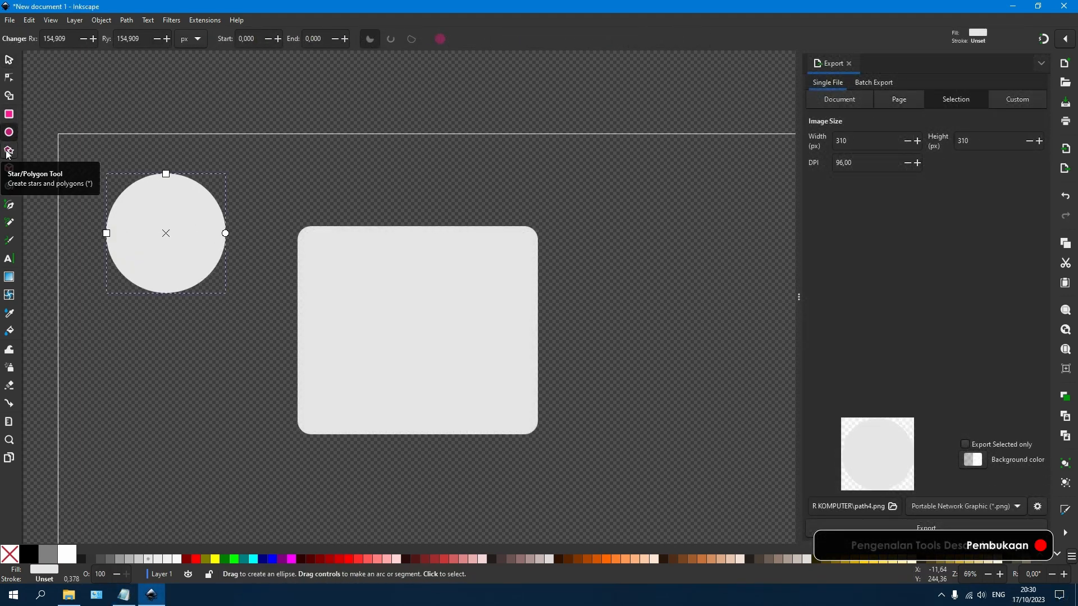
Step: Draw a triangle about 501 × 434 px with the Star/Polygon tool near the page's upper-right corner
click(8, 152)
scroll(469, 230, right, 5)
drag(489, 158, 585, 213)
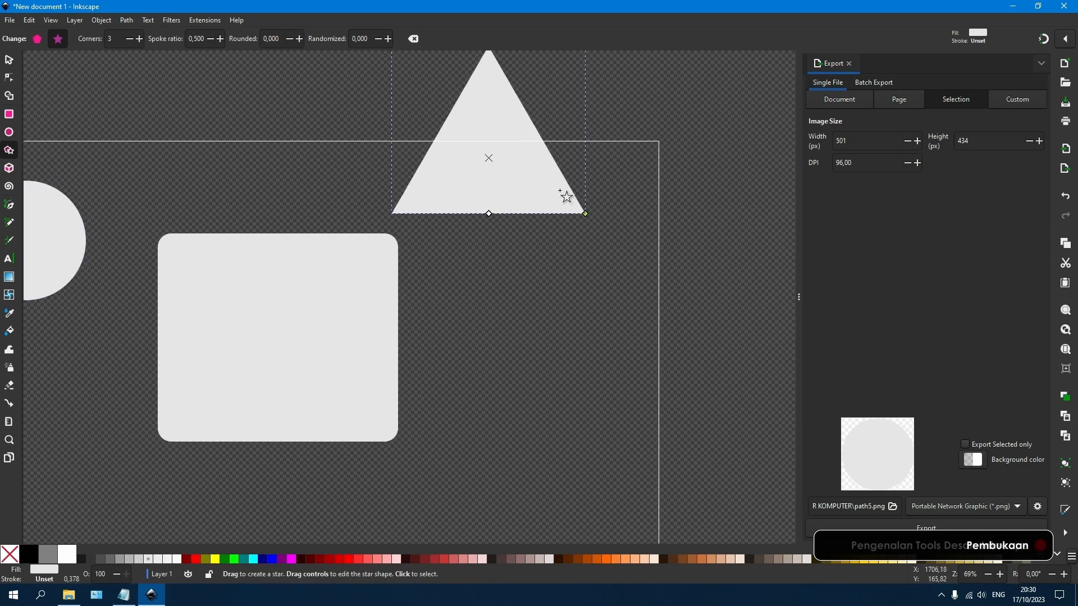
scroll(560, 192, up, 4)
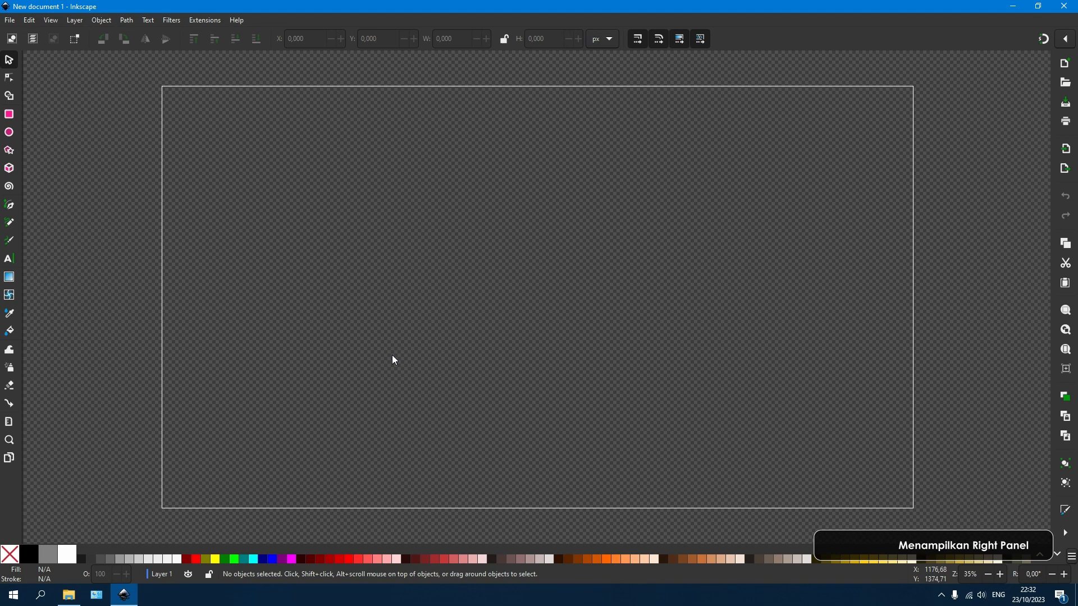
Step: Open the Export panel, hide it, and show it again
key(ctrl)
key(ctrl+shift+e)
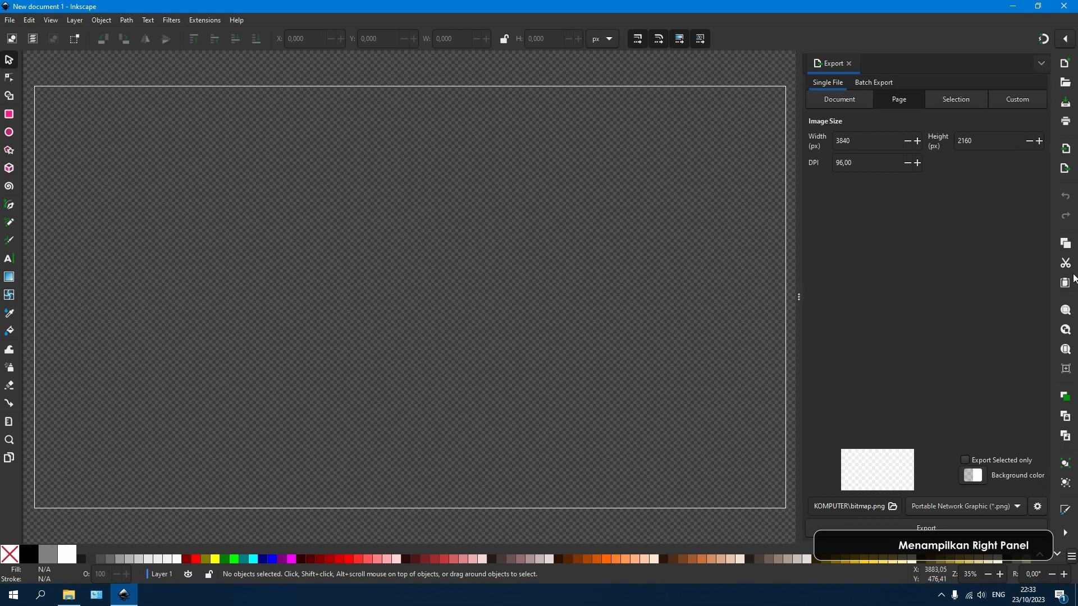
click(1065, 169)
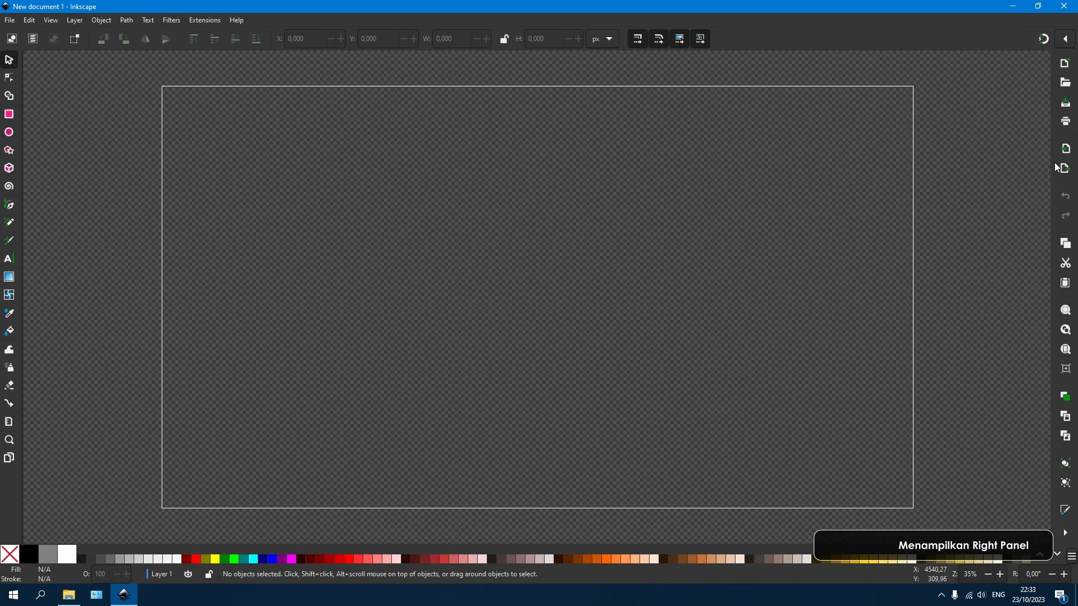
click(1064, 169)
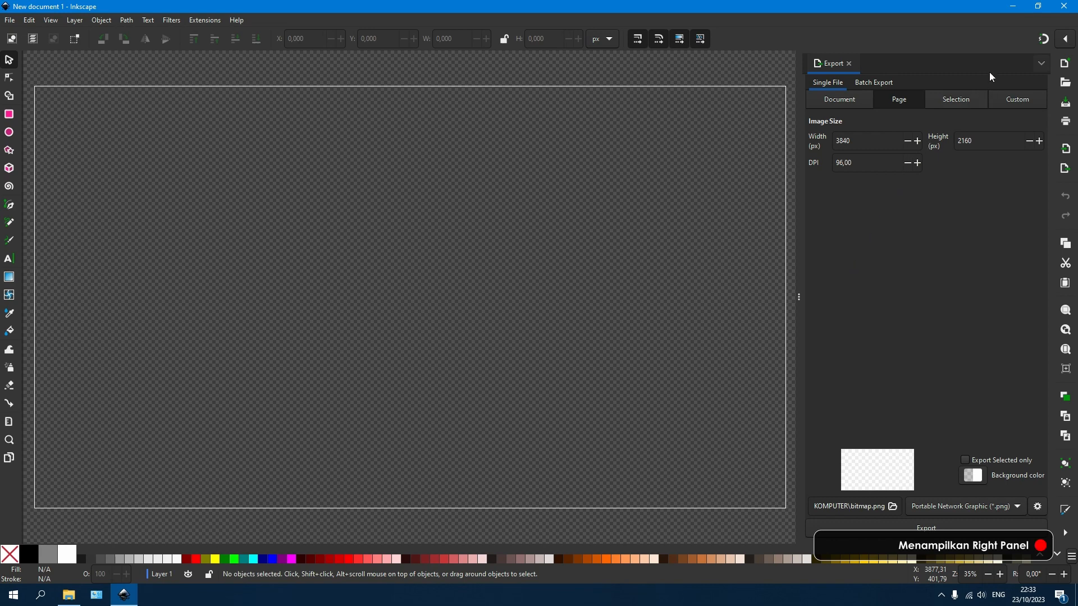
Step: Open the Layers and Objects panel and place it ahead of the Export panel
click(1042, 63)
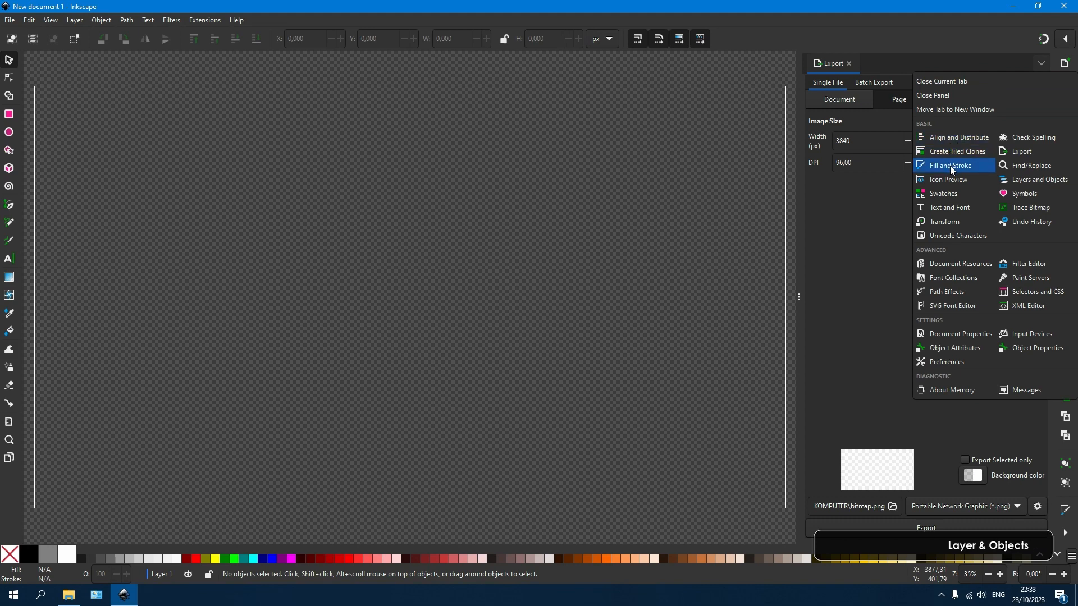
click(1033, 180)
drag(878, 67, 839, 65)
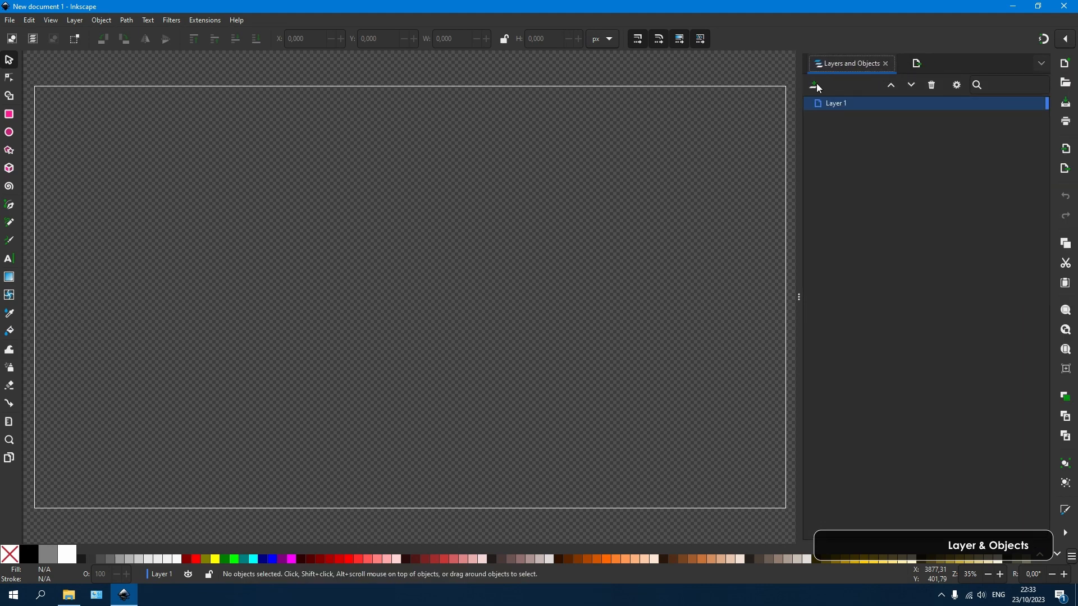
Step: Draw a rectangle about 595 × 590 px in the upper middle of the page
key(r)
drag(326, 163, 441, 276)
click(9, 60)
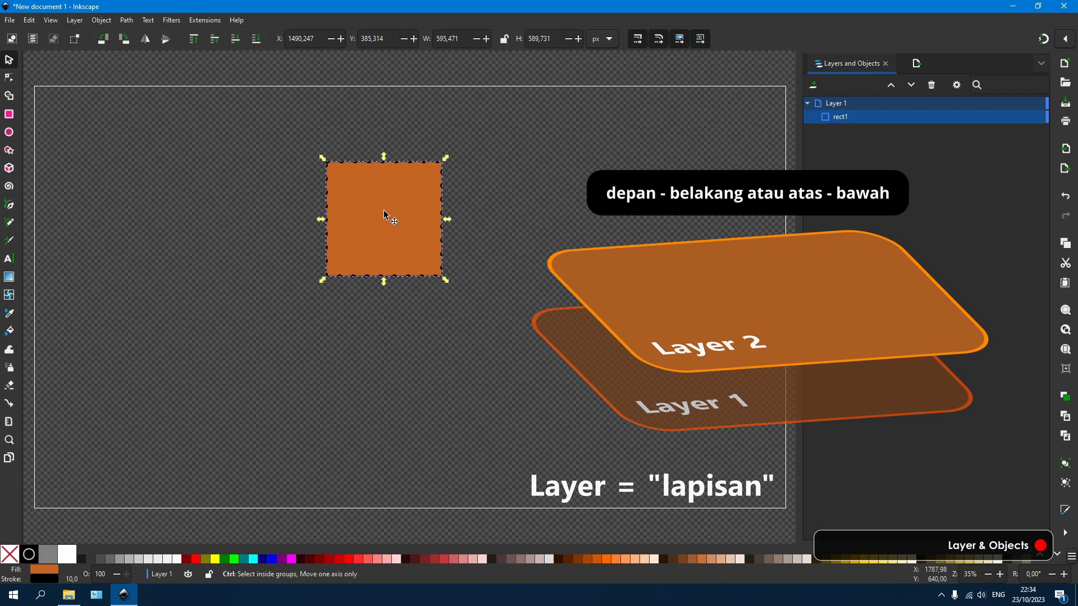
Step: Draw a circle with a radius of about 212 px beside the orange square and fill it red
click(75, 243)
click(9, 132)
drag(130, 159, 214, 242)
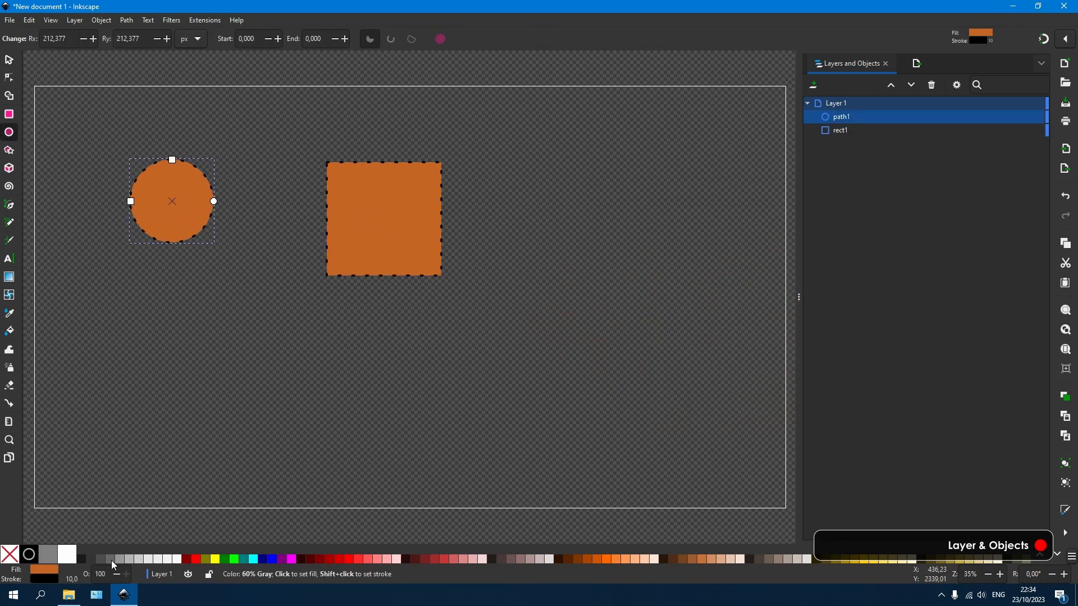
click(102, 558)
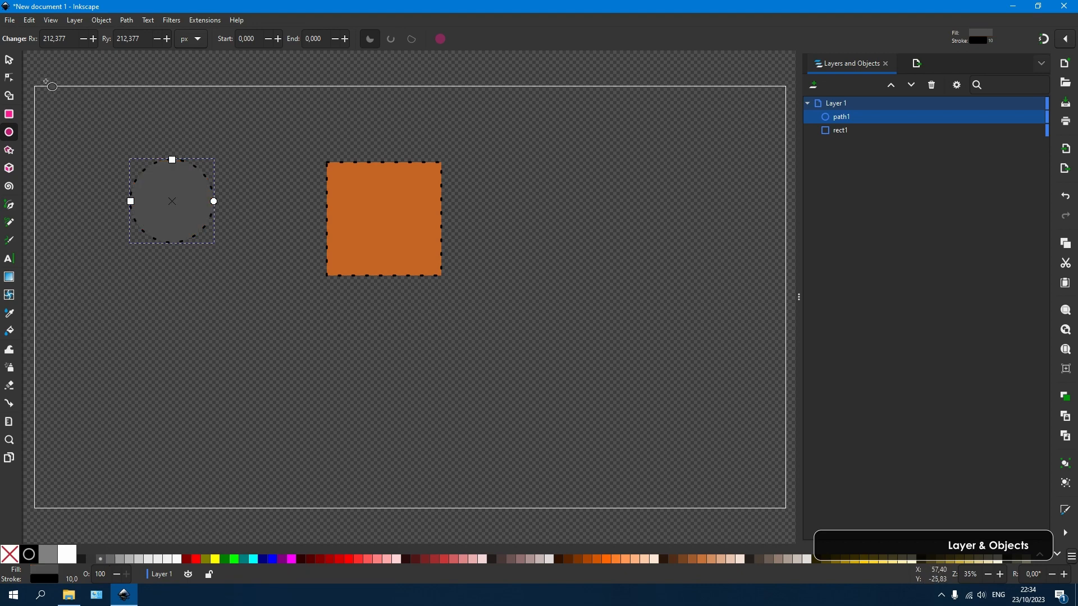
click(358, 559)
Step: Move the red circle so that it overlaps the upper-left corner of the orange square
click(9, 59)
drag(150, 183, 320, 156)
key(ctrl+a)
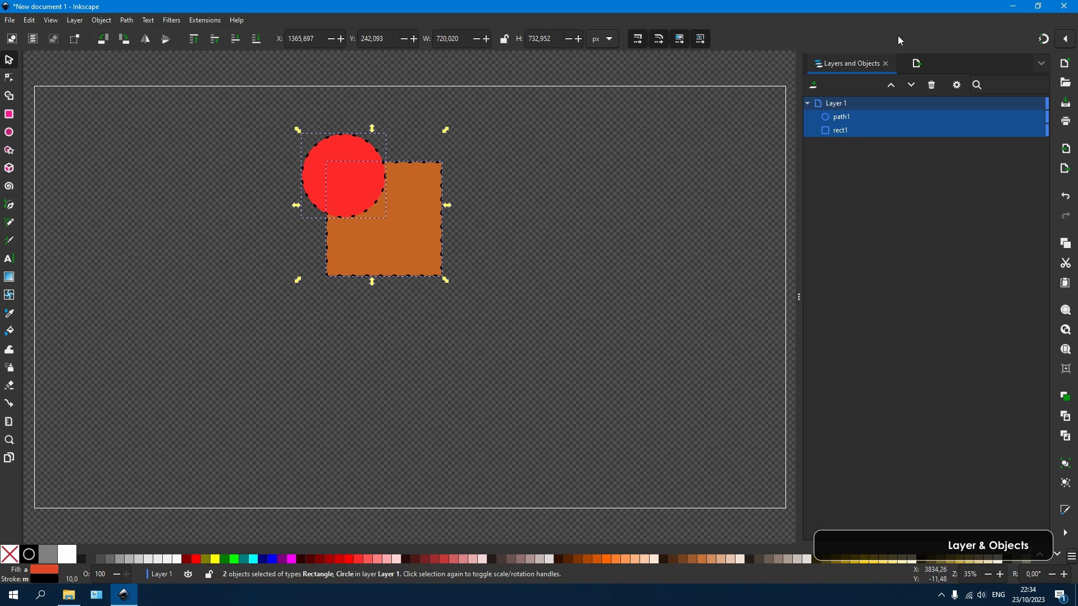
click(494, 179)
drag(346, 159, 335, 158)
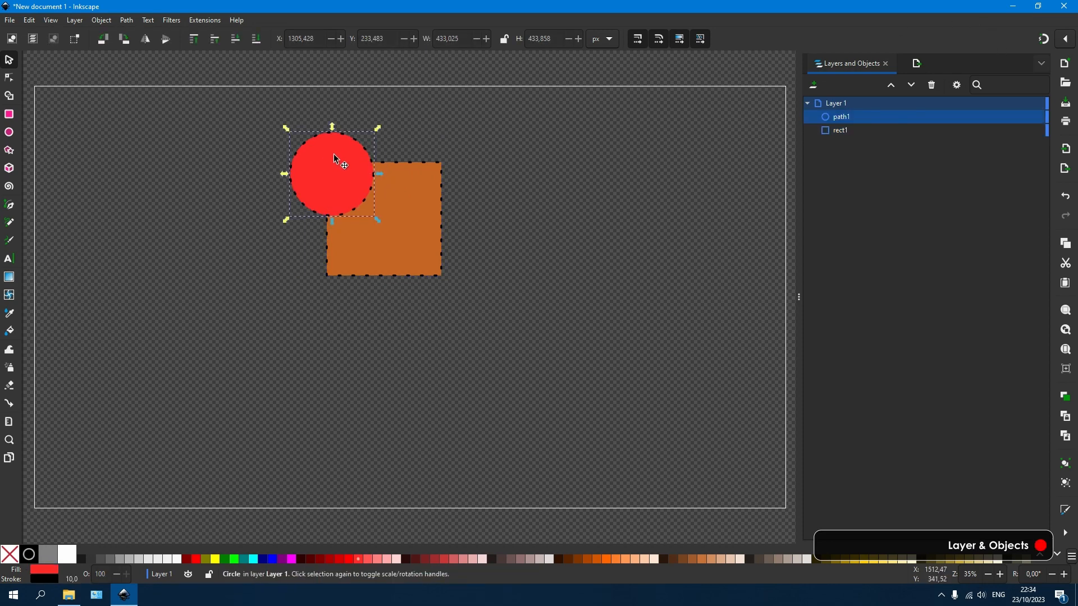
Step: Remove the stroke from both the red circle and the orange square, and return to Layers and Objects
ctrl+scroll(362, 176, up, 2)
shift+click(464, 228)
key(shift+ctrl+e)
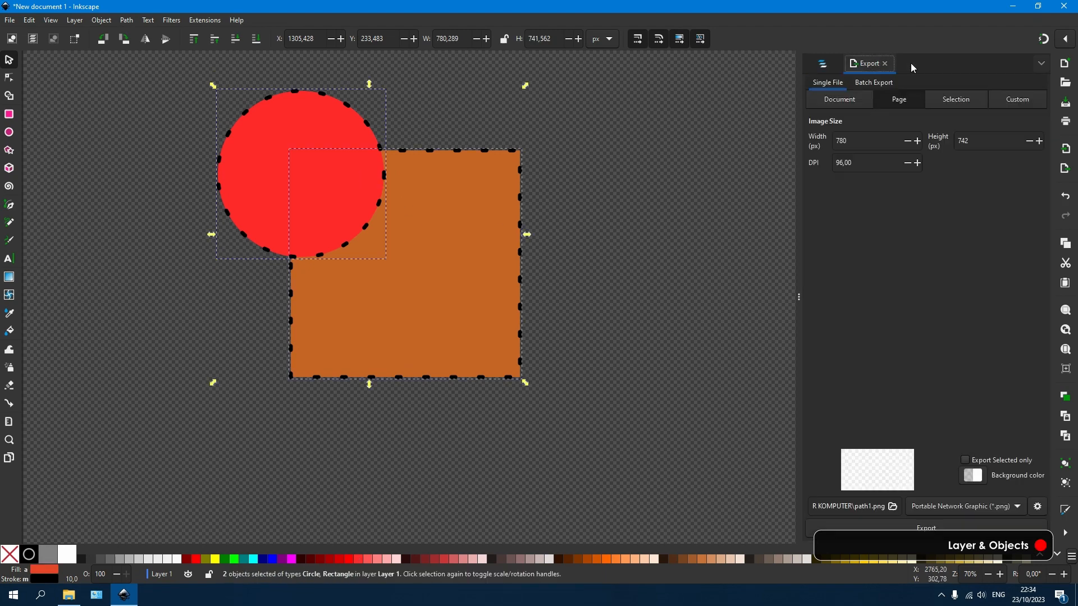
click(1041, 63)
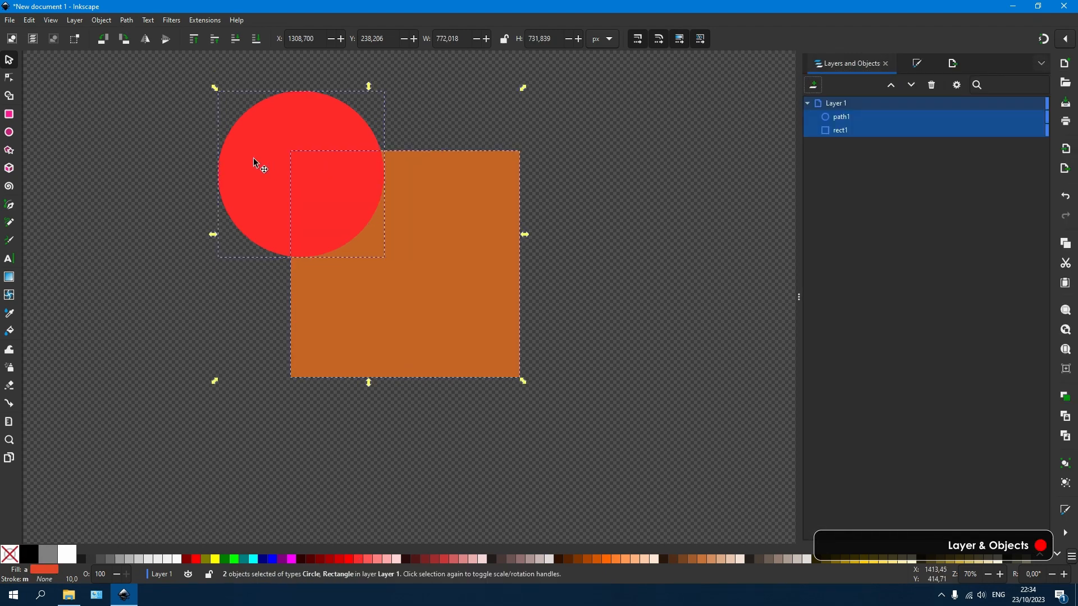
click(128, 136)
Step: Reorder the circle beneath the orange square within Layer 1 and shift it slightly down
click(308, 147)
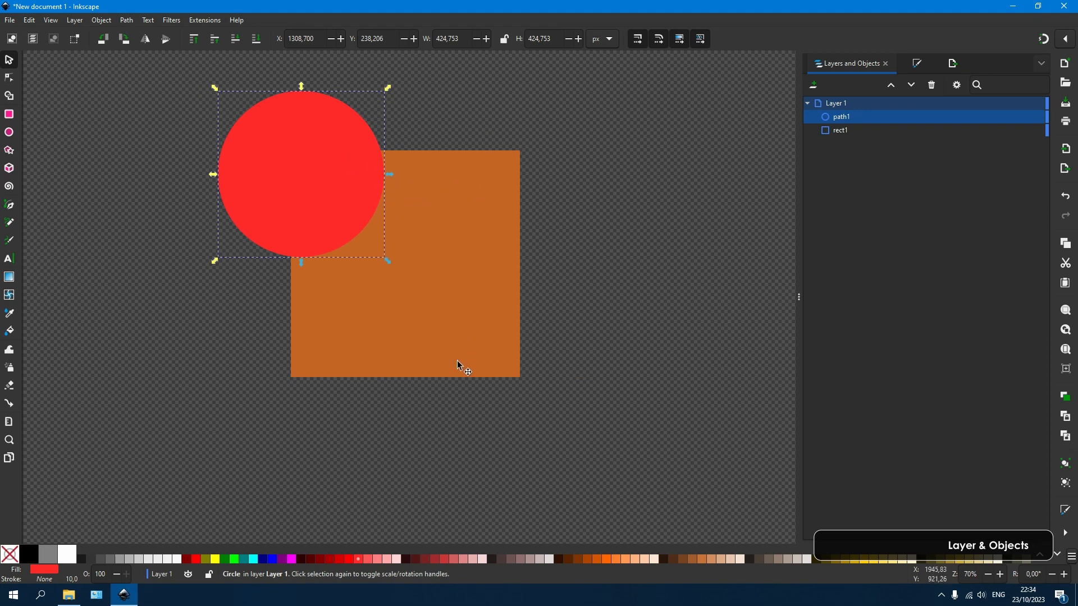
drag(840, 119, 861, 137)
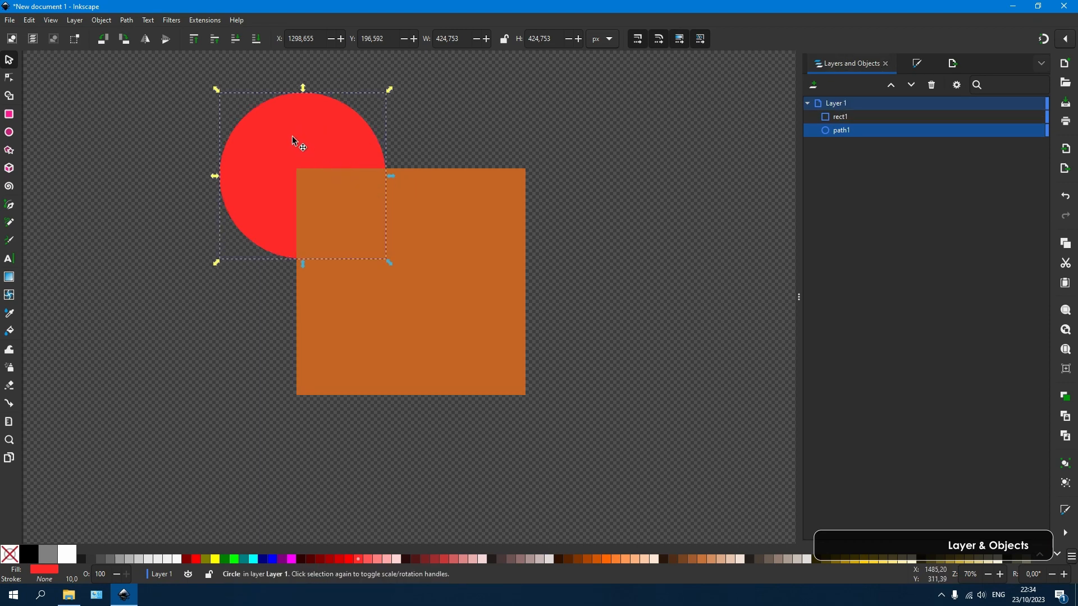
drag(292, 136, 297, 176)
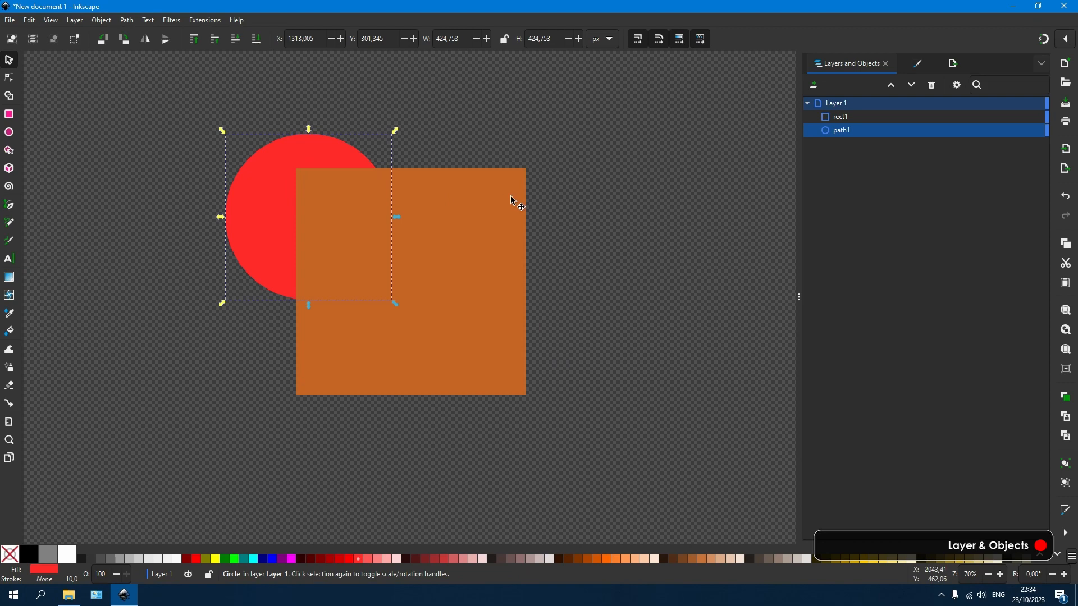
click(510, 197)
click(542, 275)
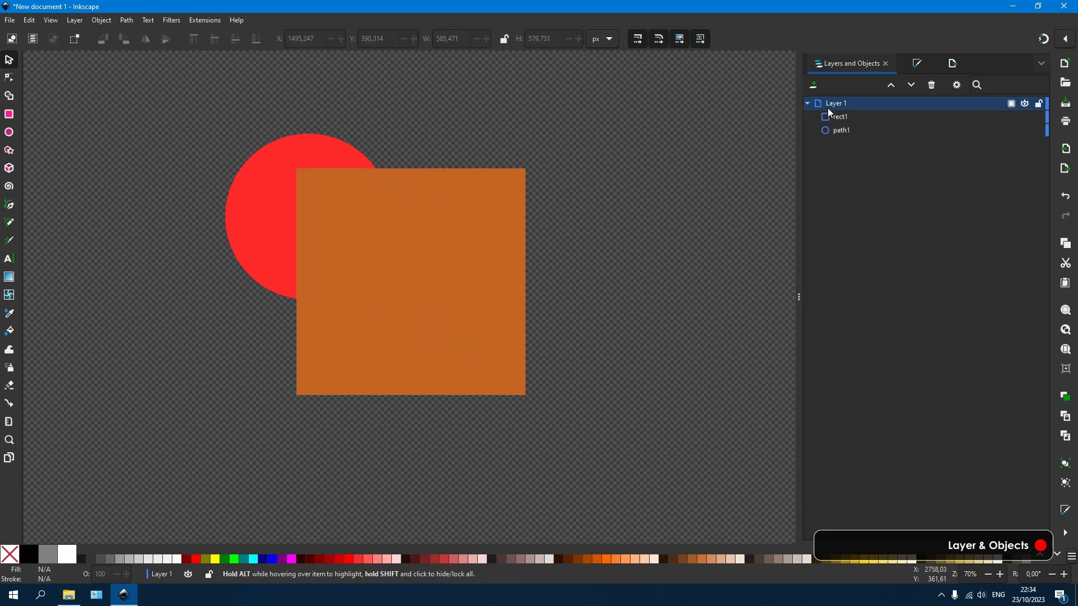
Step: Collapse Layer 1 and add a layer named Layer 2 with its position above the current one
click(807, 103)
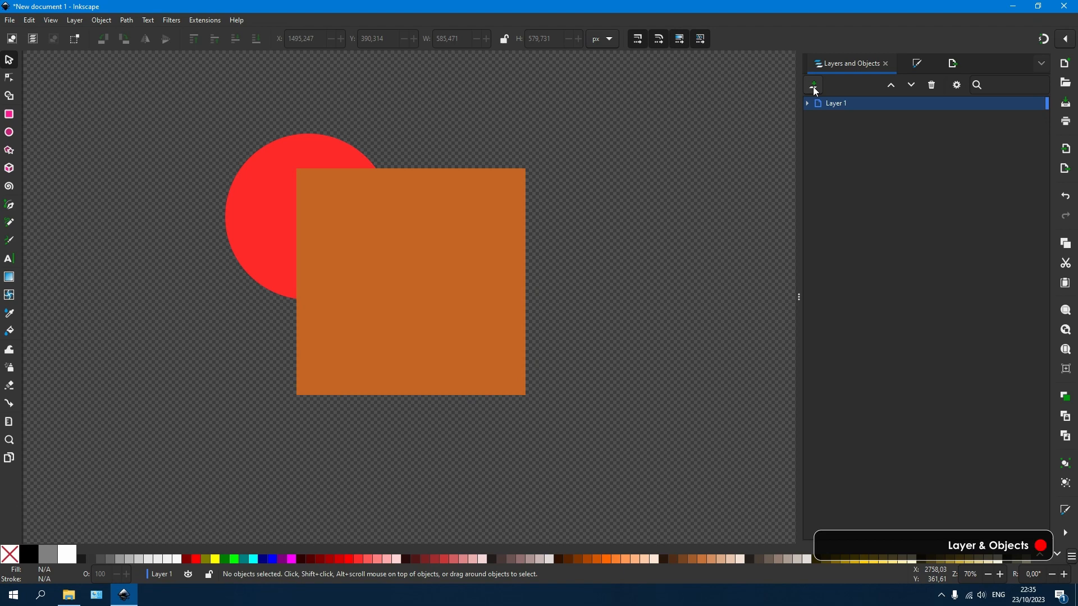
click(816, 90)
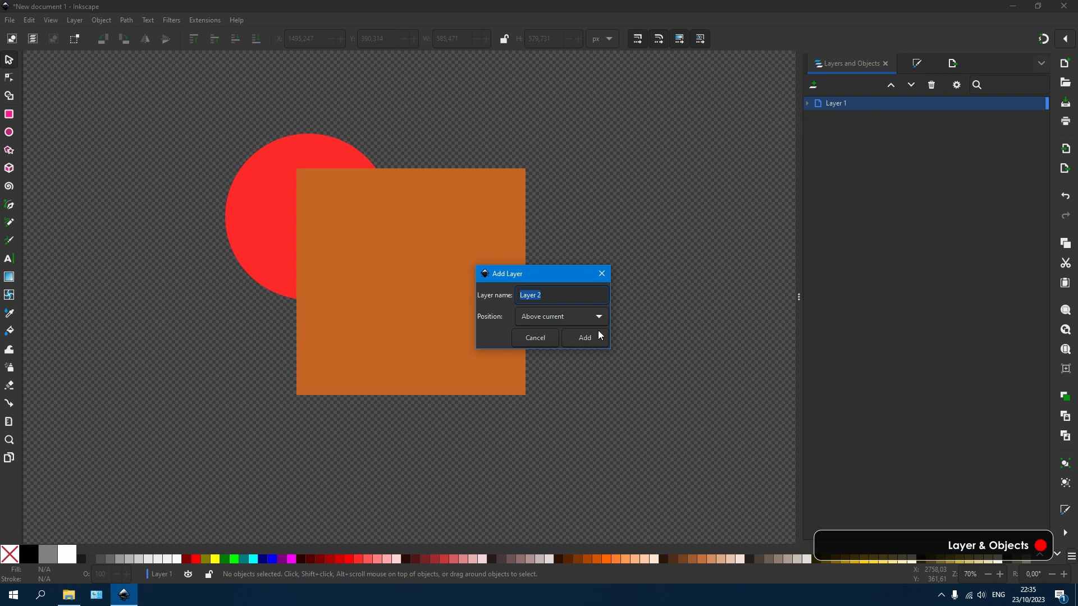
click(585, 338)
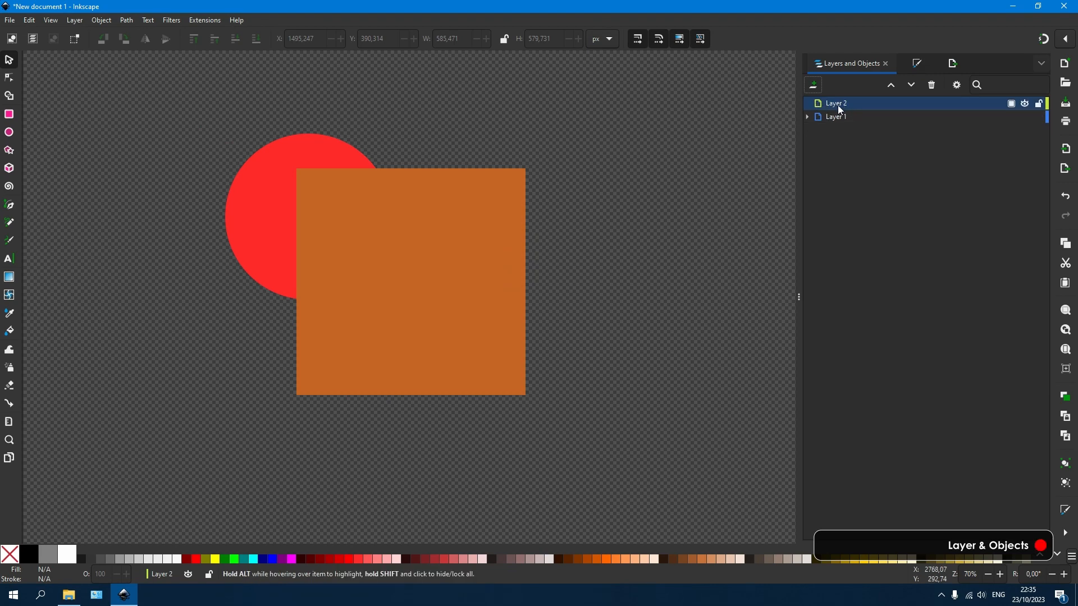
Step: Lower Layer 2 beneath Layer 1, raise it back to the top, and expand Layer 1's objects
mouse_move(839, 104)
mouse_down()
mouse_move(844, 117)
mouse_move(836, 107)
mouse_up()
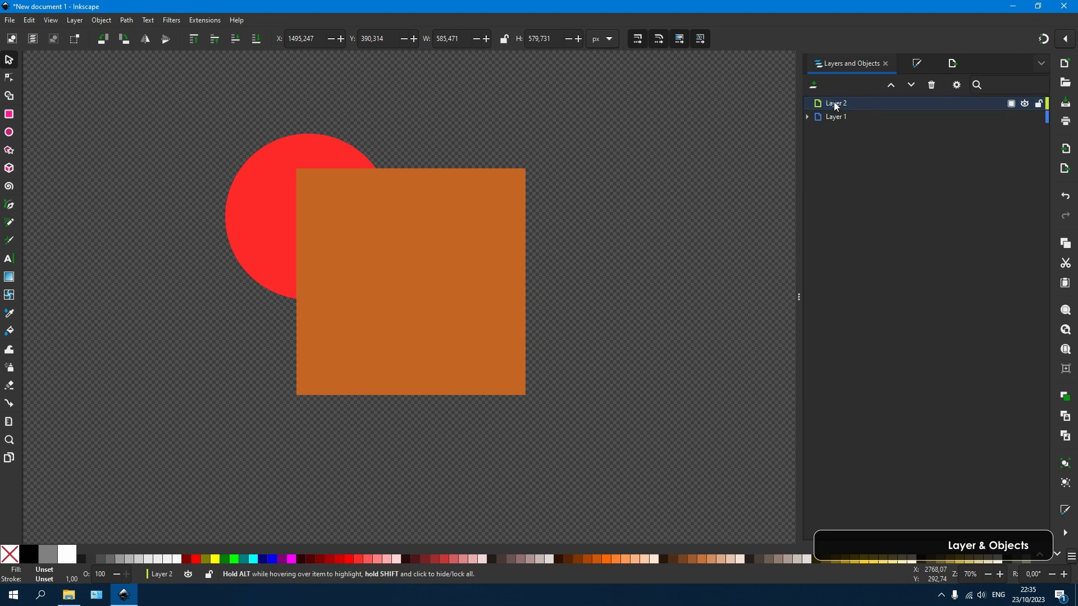
mouse_move(837, 106)
mouse_down()
mouse_move(861, 124)
mouse_move(862, 156)
mouse_move(850, 104)
mouse_up()
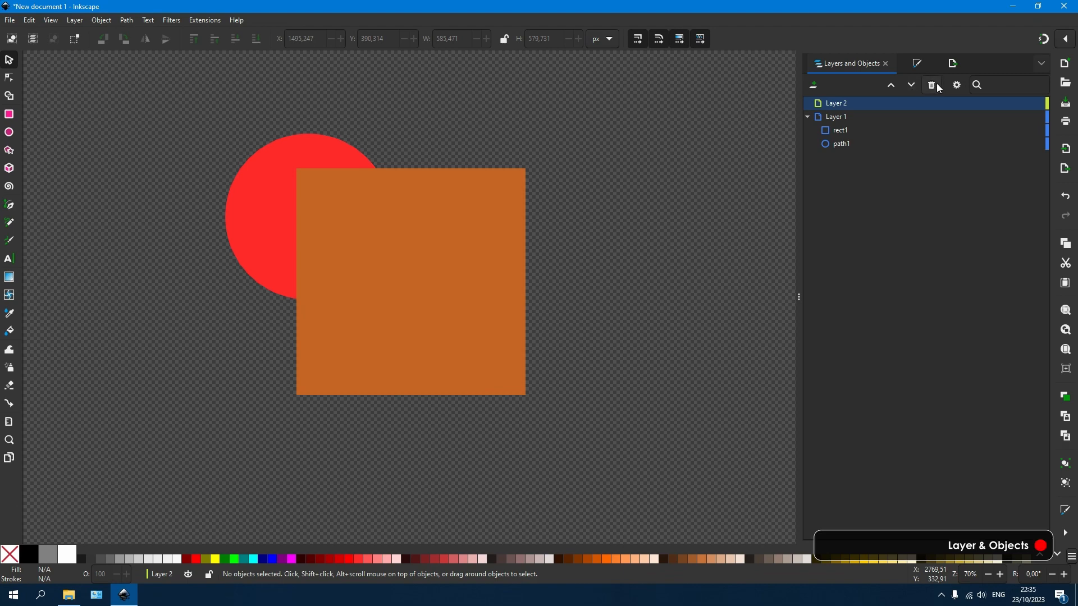
click(911, 84)
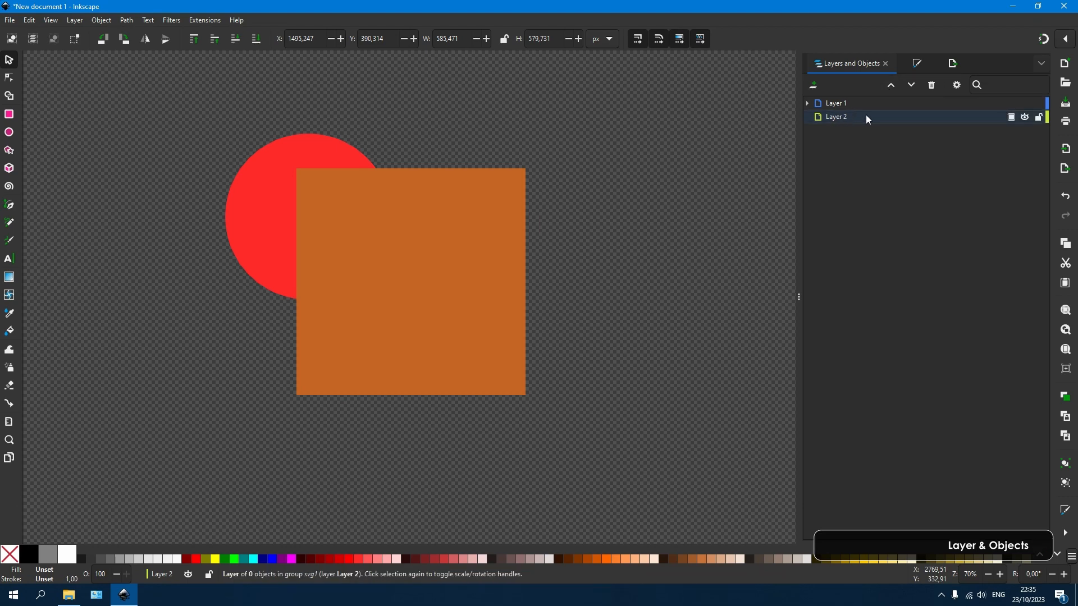
click(893, 83)
click(807, 117)
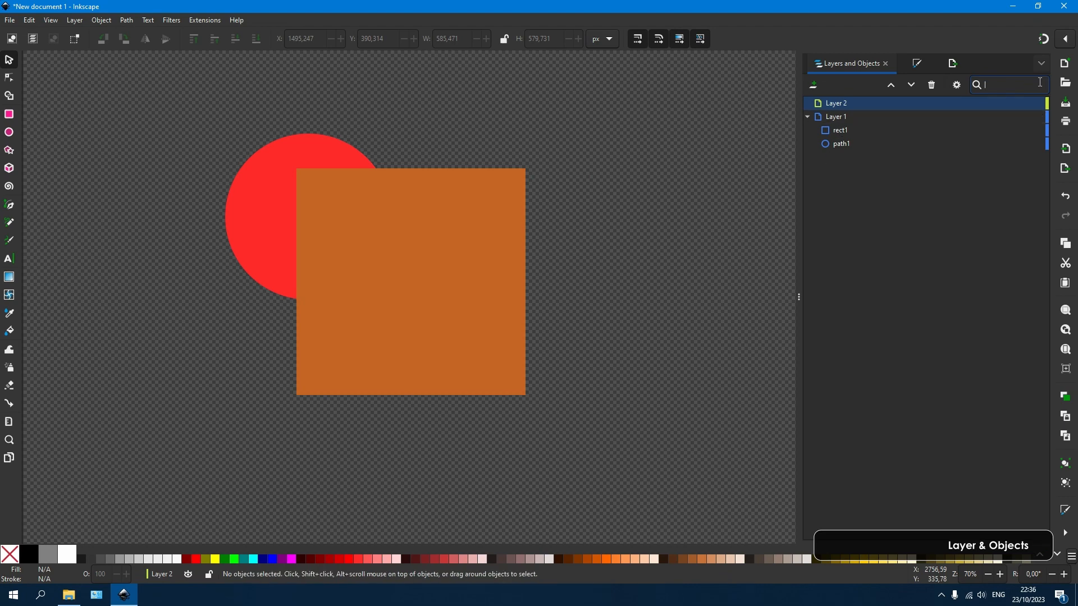
Step: Draw a red square about 270 × 271 px in Layer 2, beside the orange square
click(875, 103)
click(9, 114)
drag(575, 101, 680, 206)
Step: Rename the small red square in Layer 2 as Kotak
click(831, 116)
double_click(847, 117)
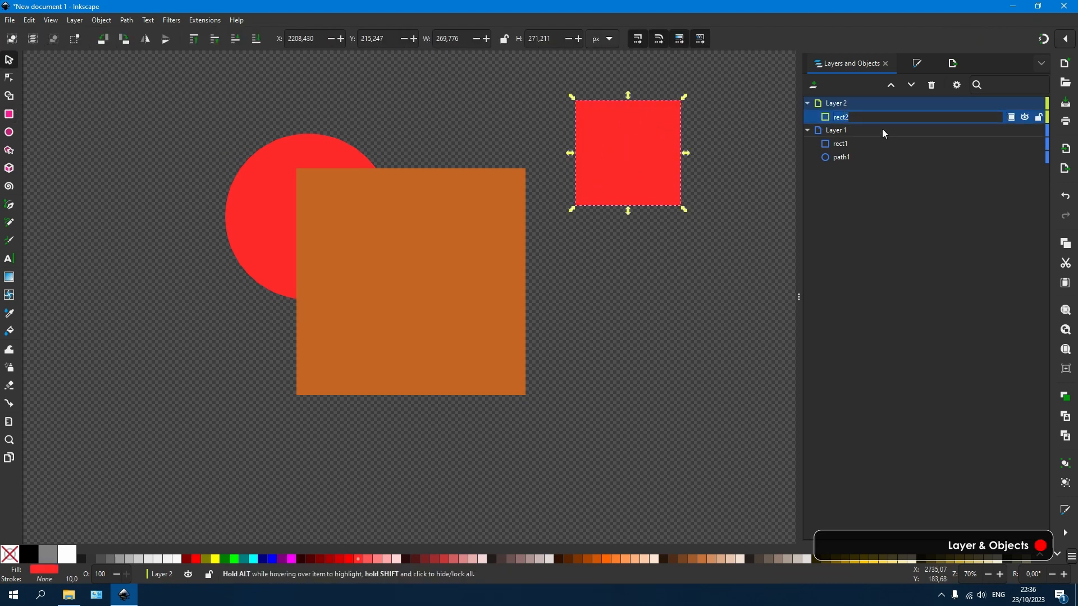
text(Kotak)
click(850, 145)
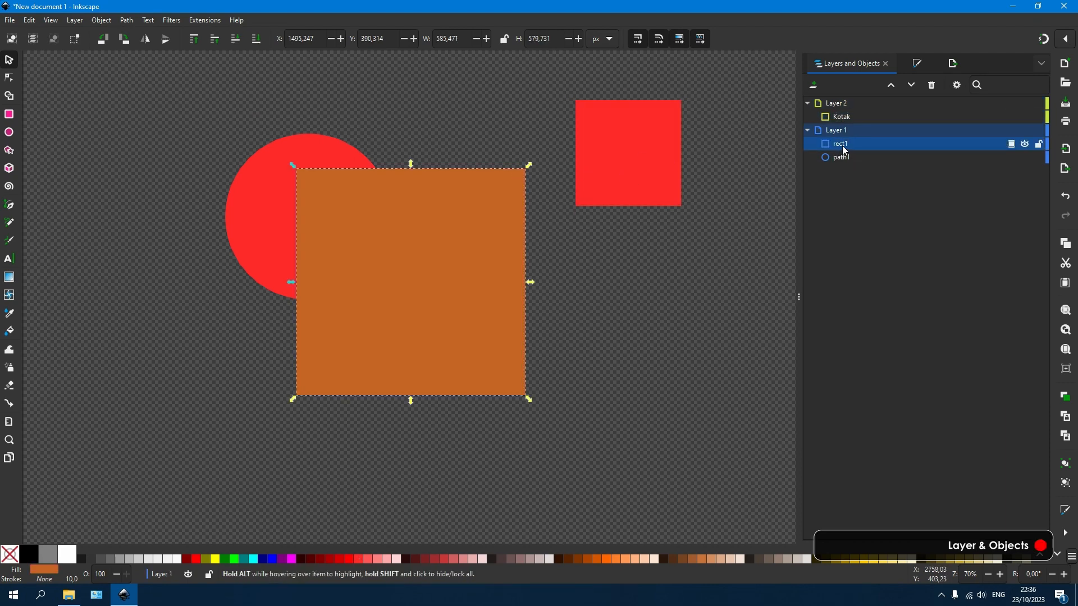
double_click(875, 145)
text(kop)
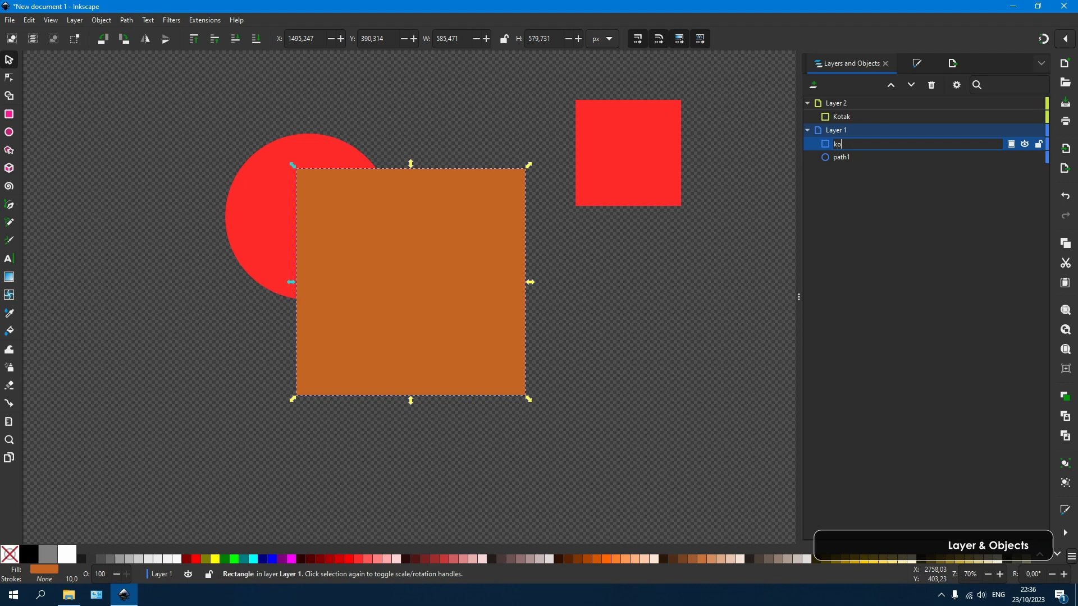
click(311, 150)
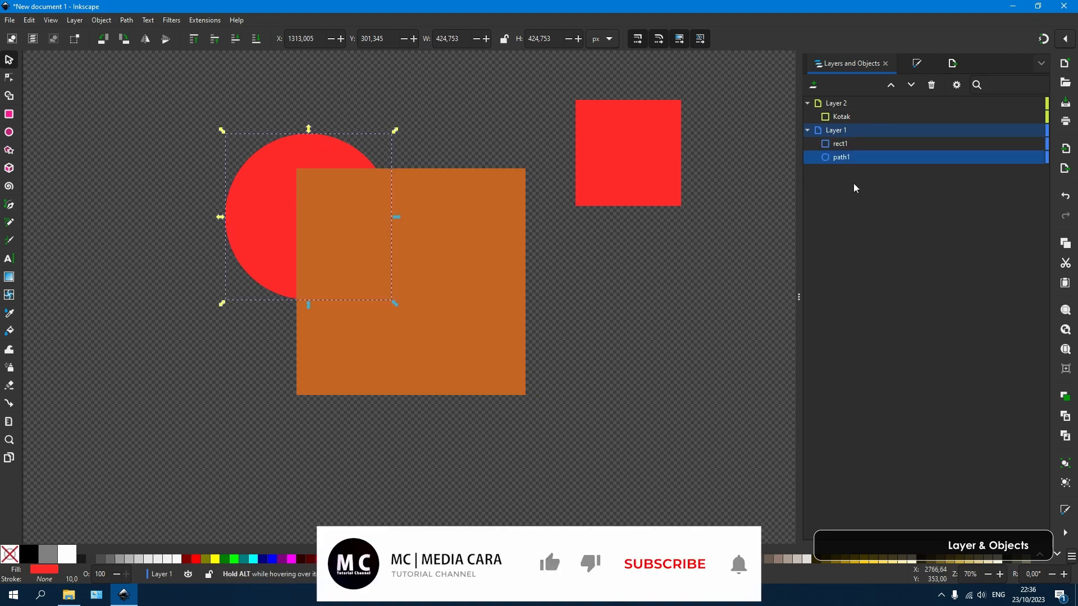
click(846, 157)
text(lingk)
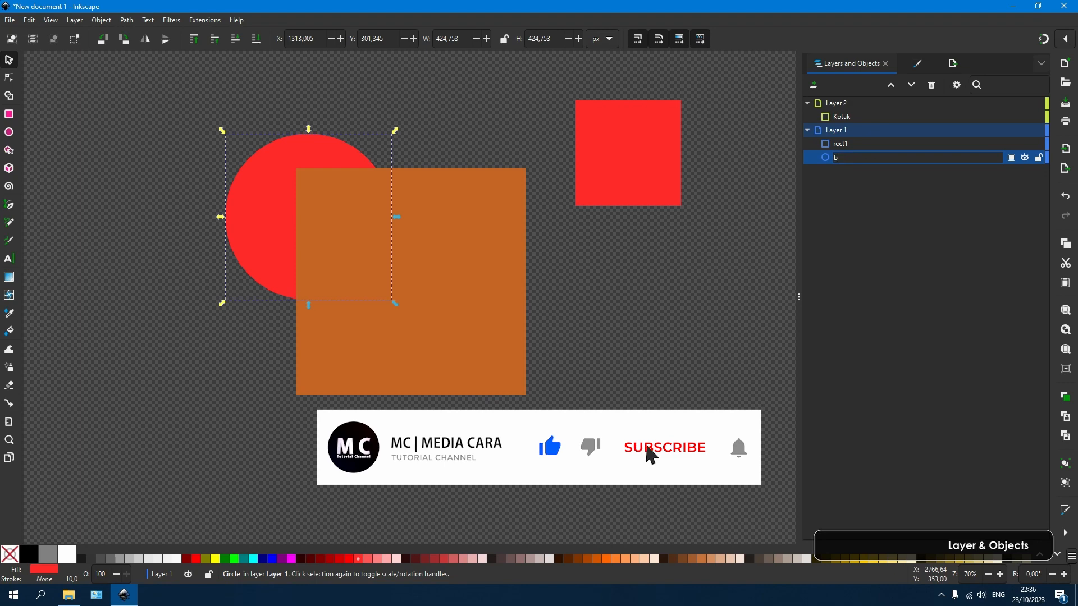
key(Escape)
key(Escape)
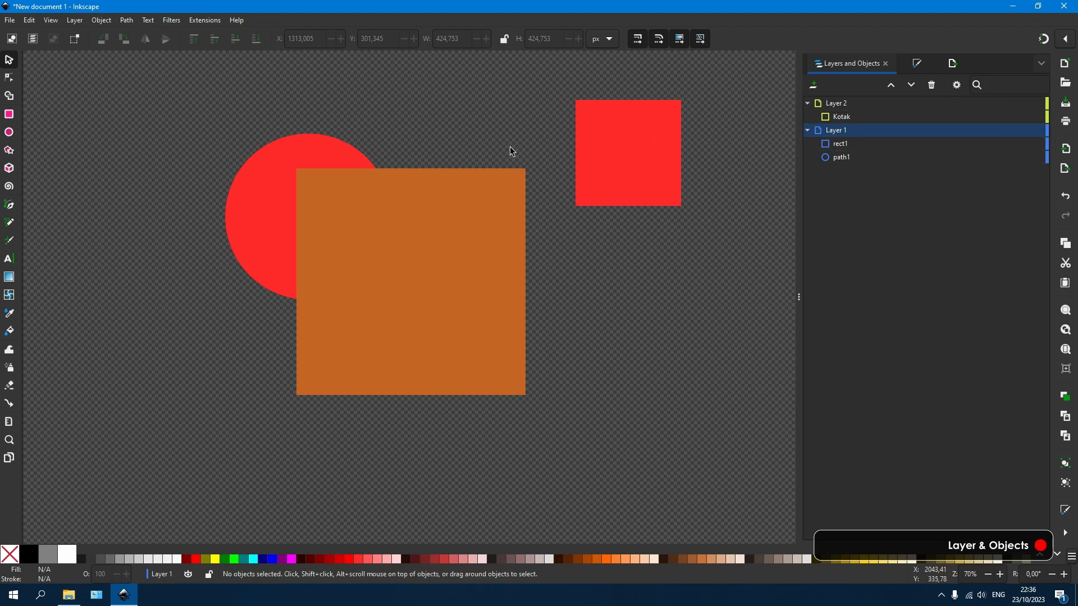
Step: Rename the orange square in Layer 1 as kotak 1
double_click(842, 144)
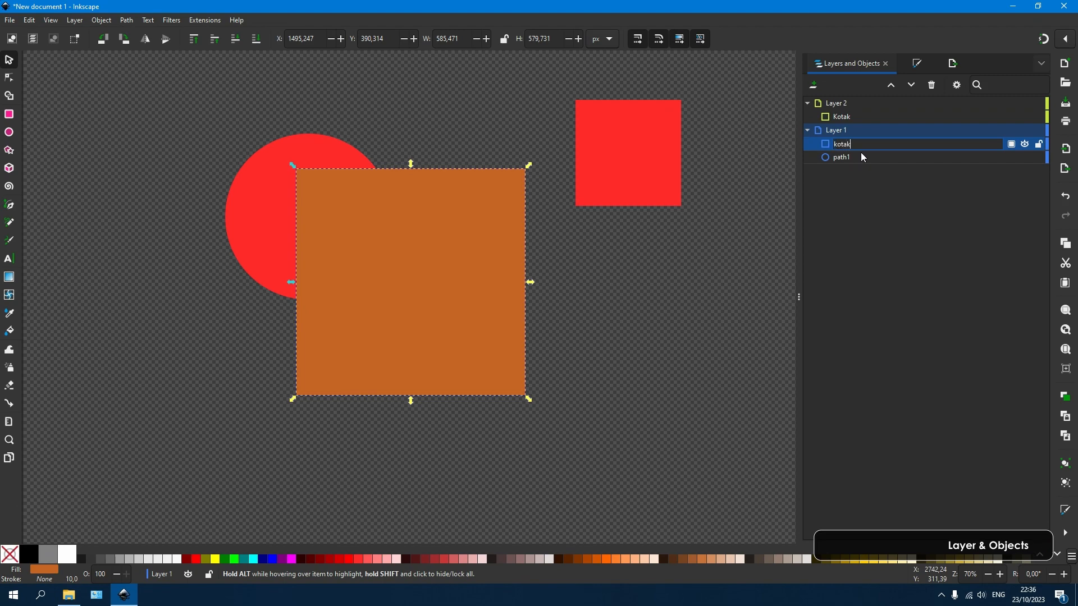
text(kotak 1)
key(Return)
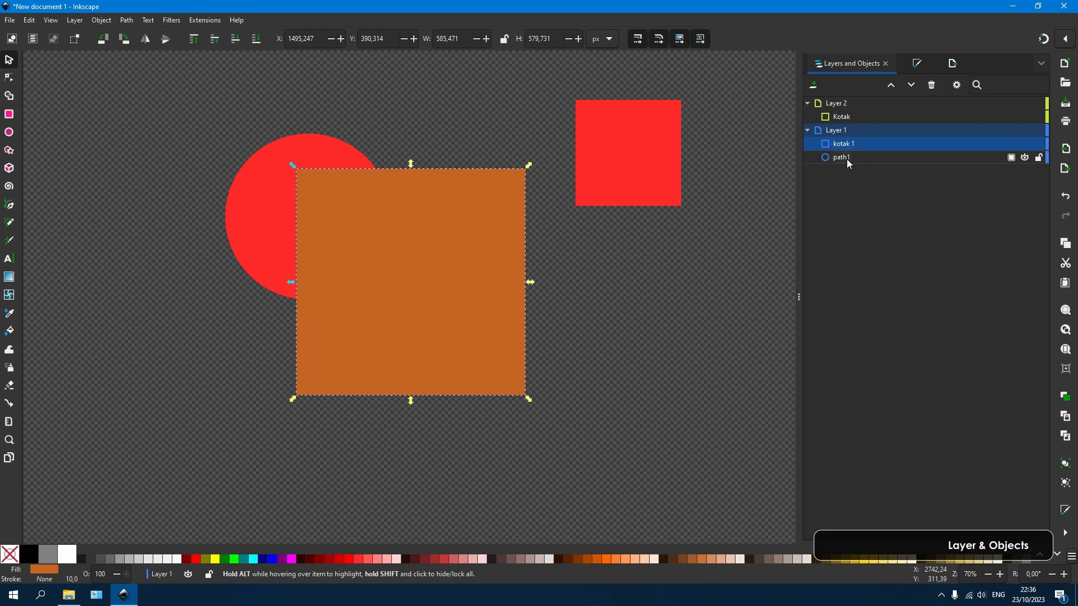
Step: Rename the red circle in Layer 1 as bulat
double_click(846, 158)
text(kota)
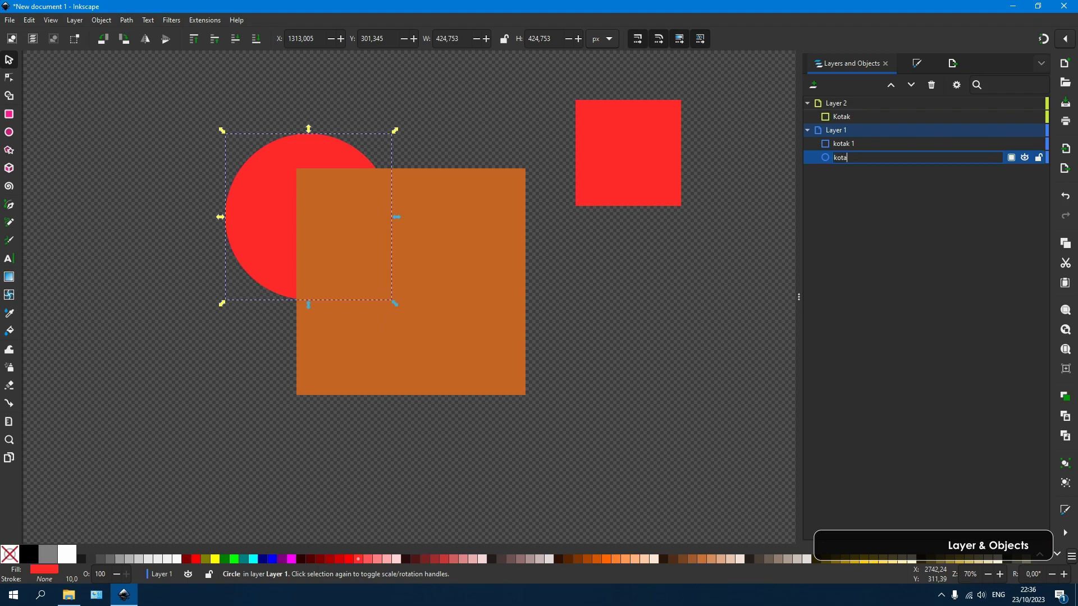
key(BackSpace)
key(BackSpace)
key(BackSpace)
key(BackSpace)
text(bulat)
key(Return)
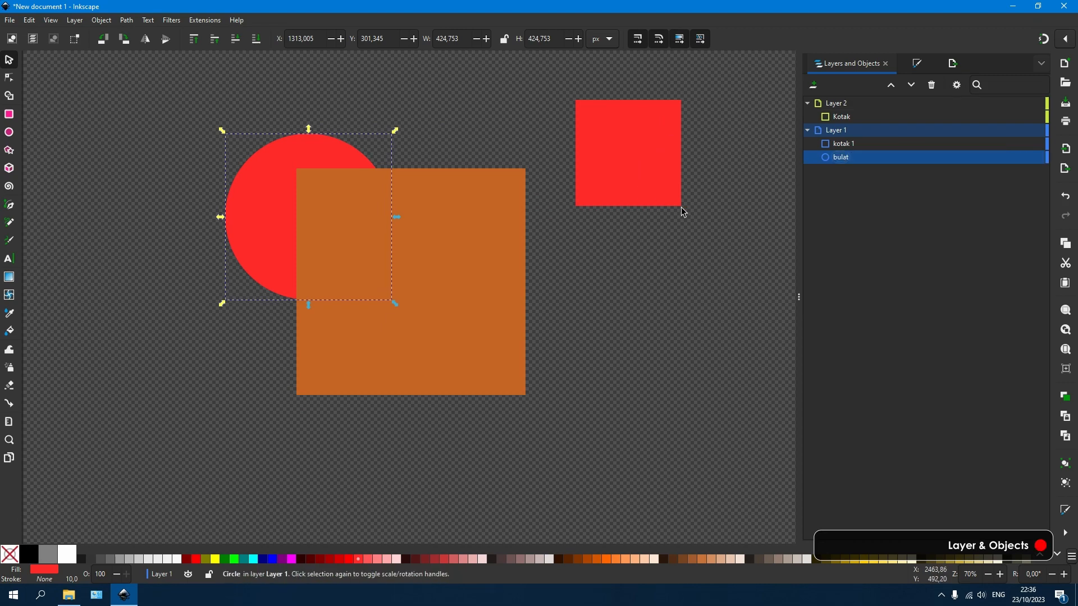
Step: Search the layers list for "kotak 1" and select that orange square in Layer 1
click(720, 184)
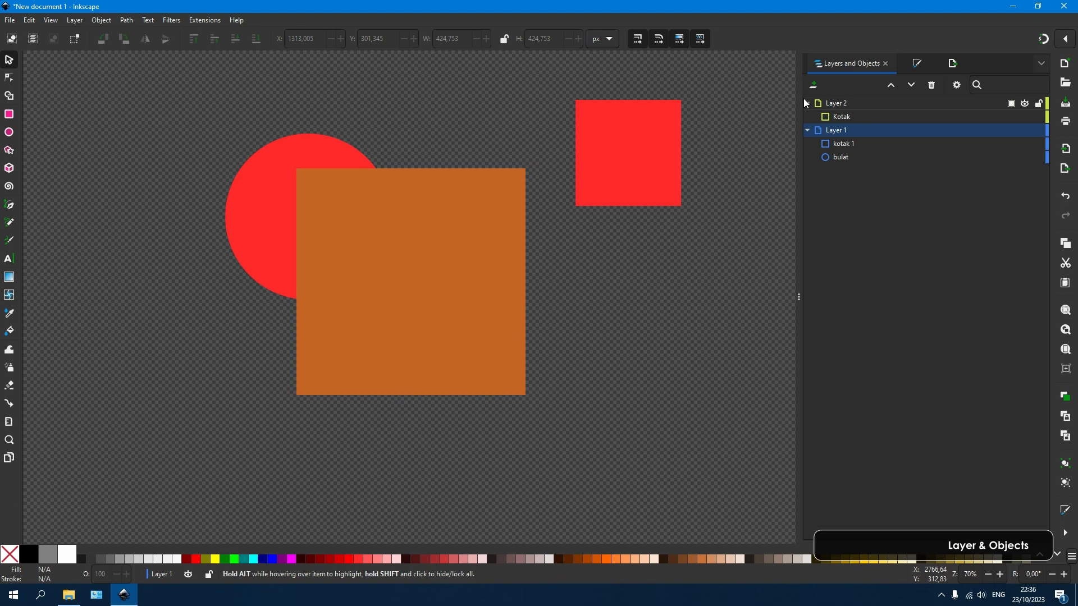
click(999, 83)
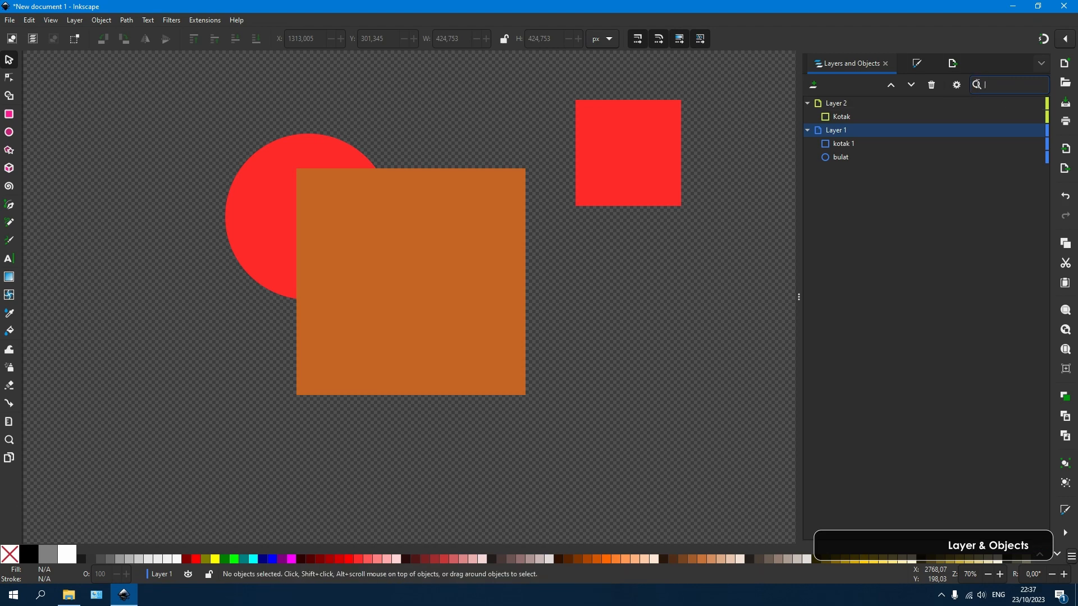
text(ko)
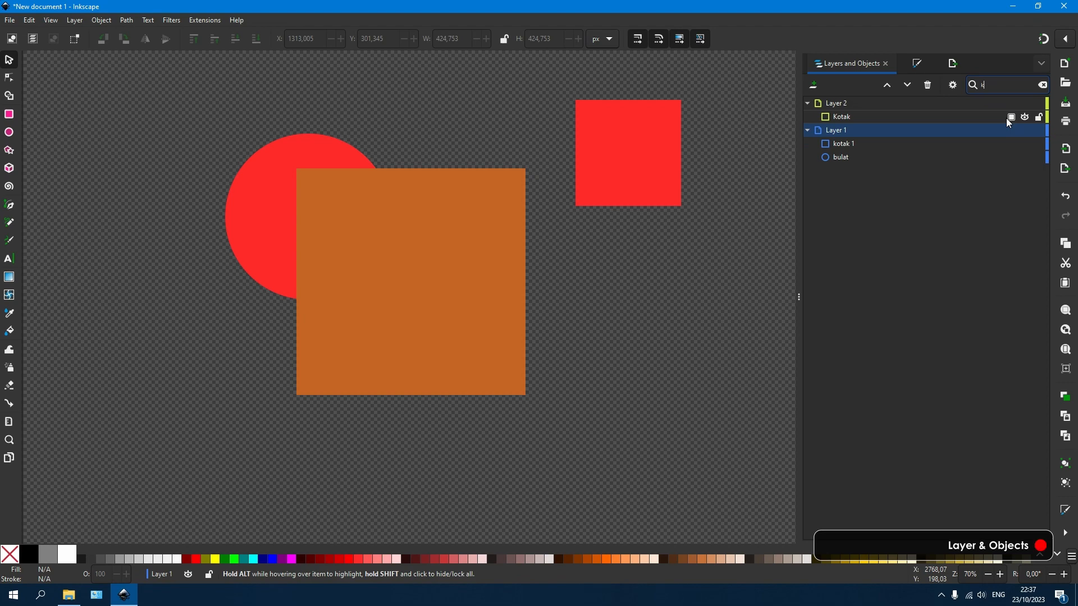
key(BackSpace)
text(otak 1)
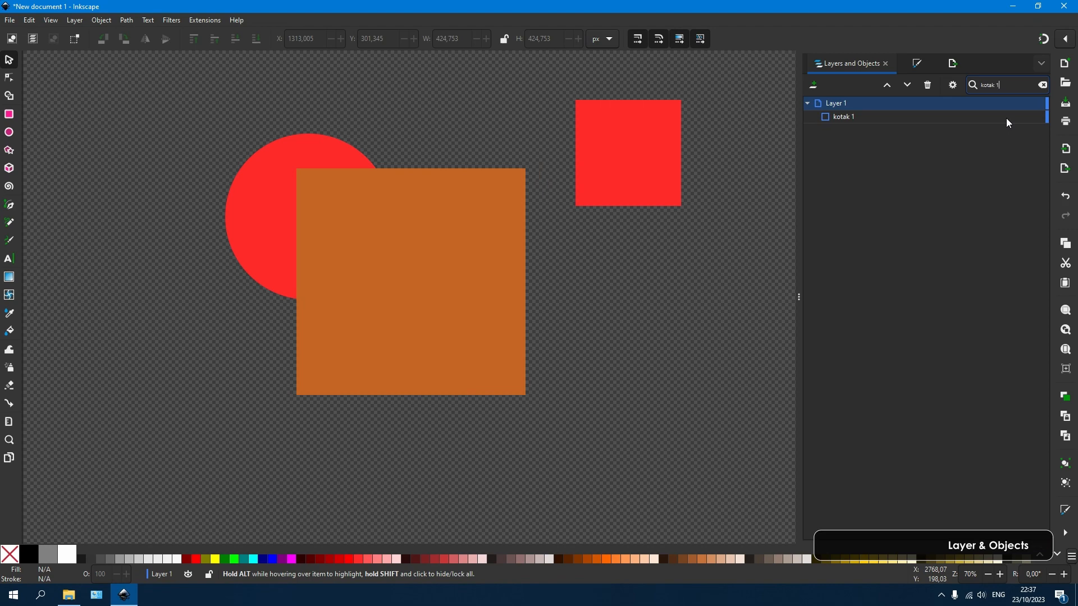
click(858, 117)
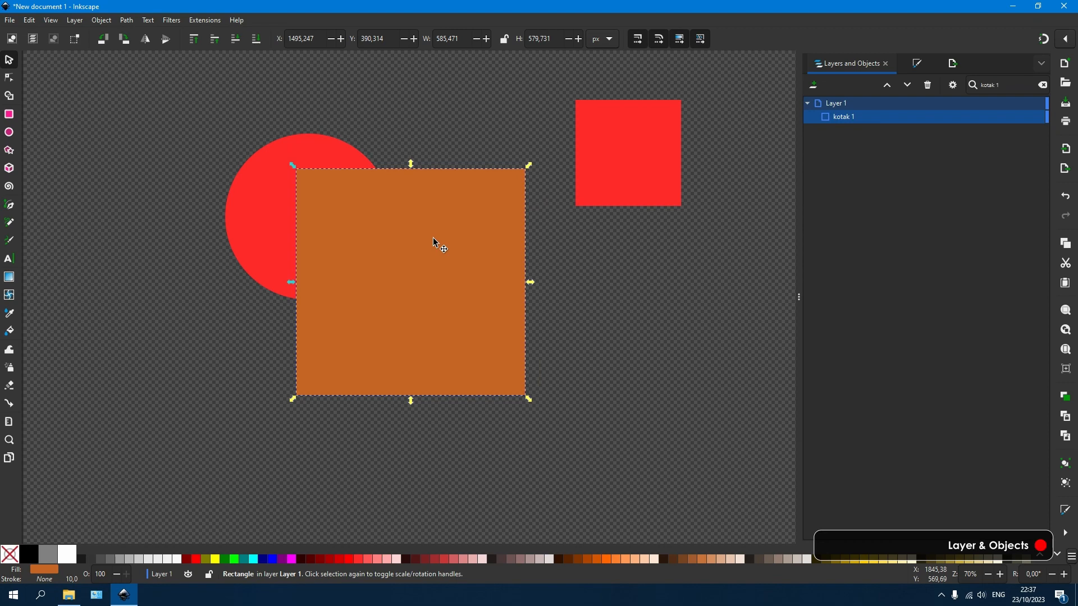
Step: Duplicate the orange square twice, placing one copy to the lower left and the other to the lower right of the original
key(ctrl+d)
drag(447, 238, 100, 365)
key(ctrl+d)
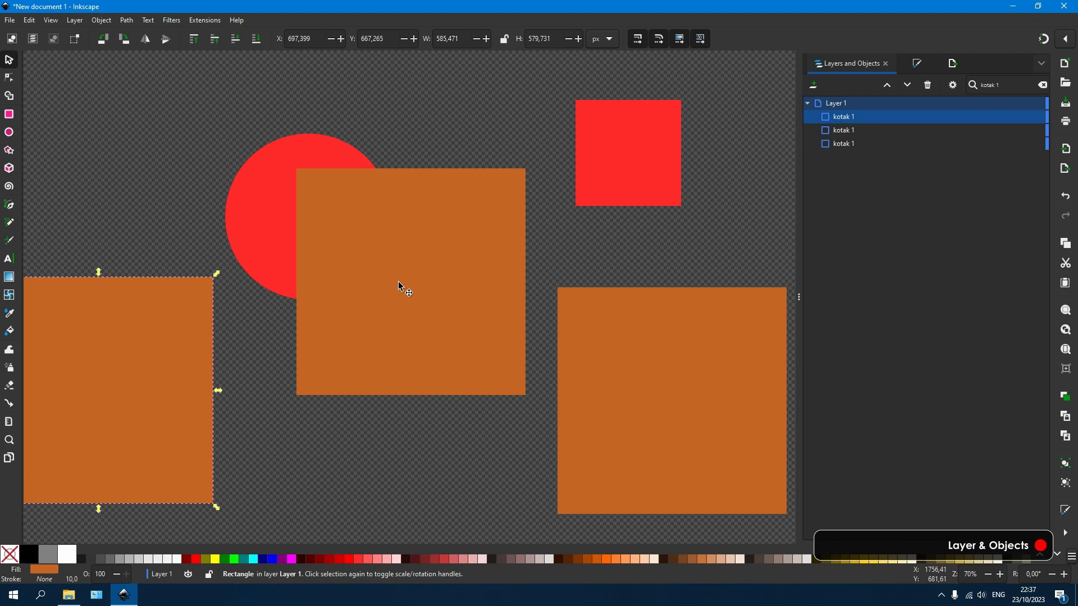
Step: Move the red circle up and left, away from the orange square, and search the objects for "bulat"
click(436, 147)
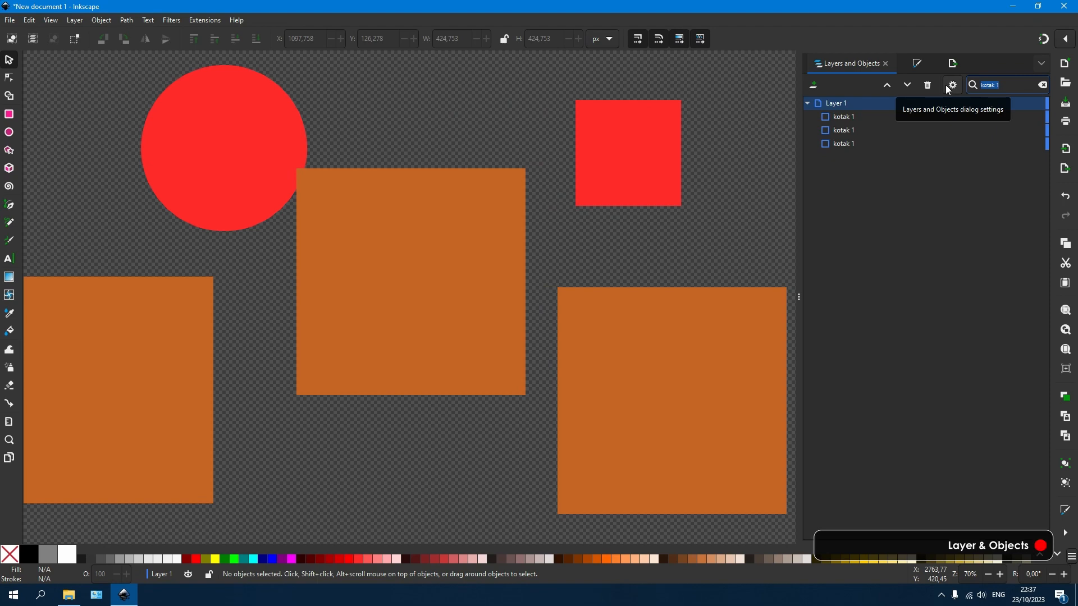
text(bulat)
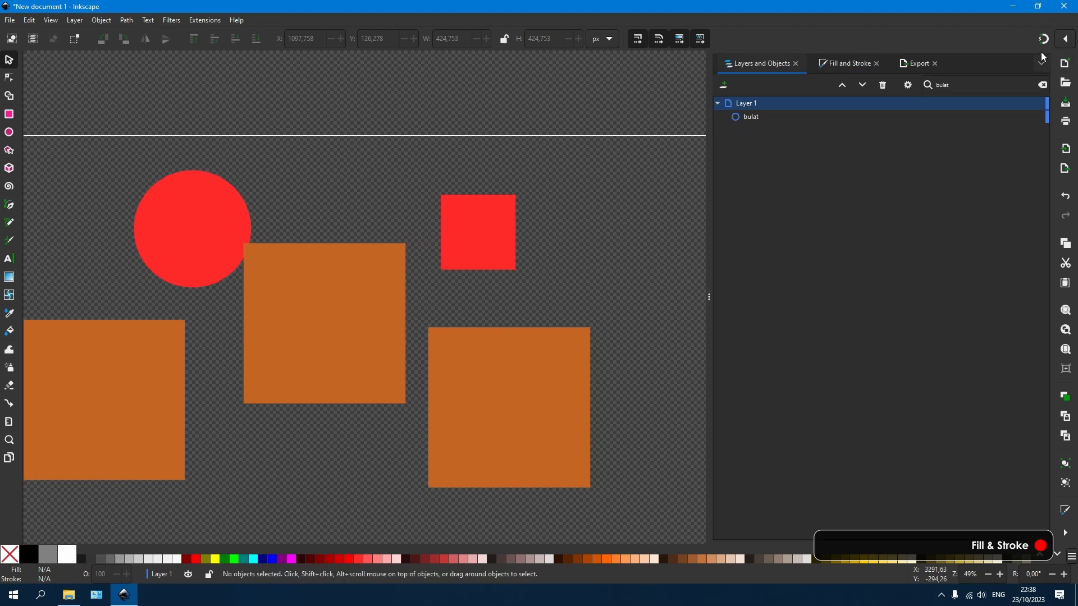
Step: Open the Fill and Stroke settings and select the small red square in Layer 2
click(1036, 63)
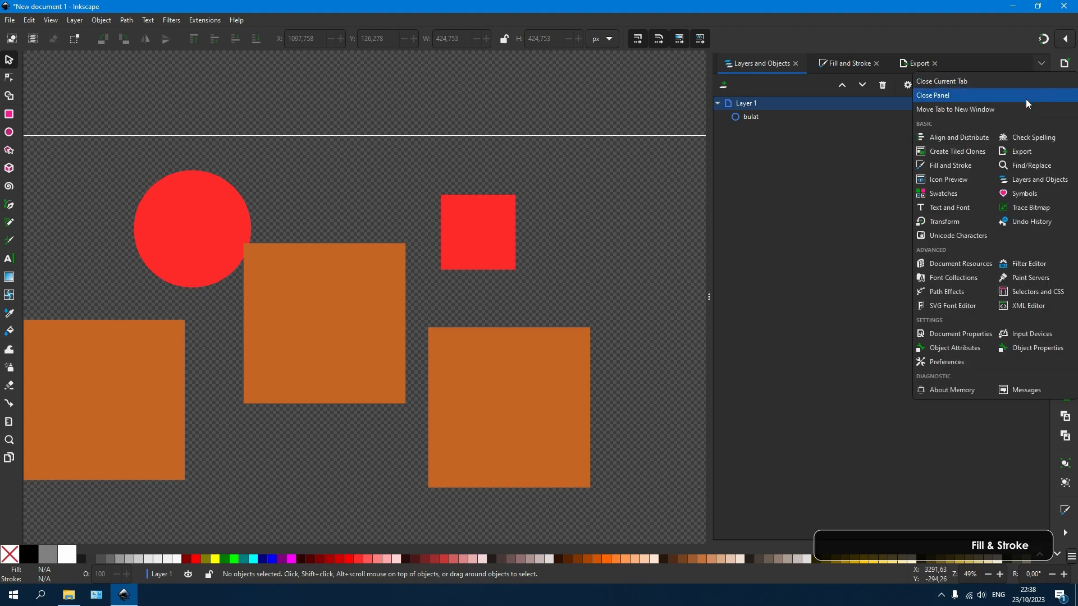
click(939, 168)
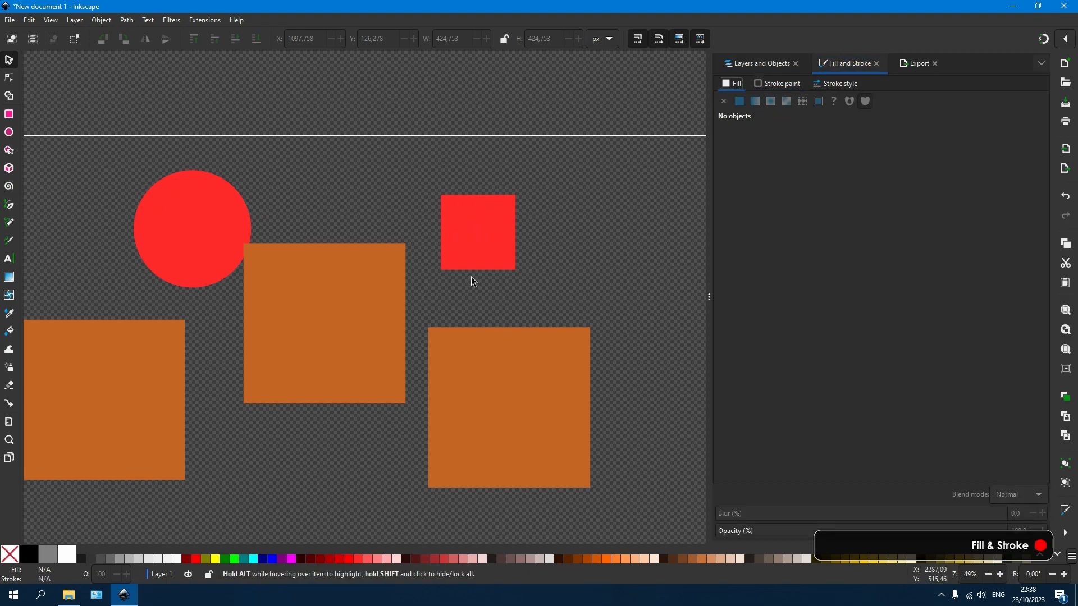
scroll(511, 204, up, 6)
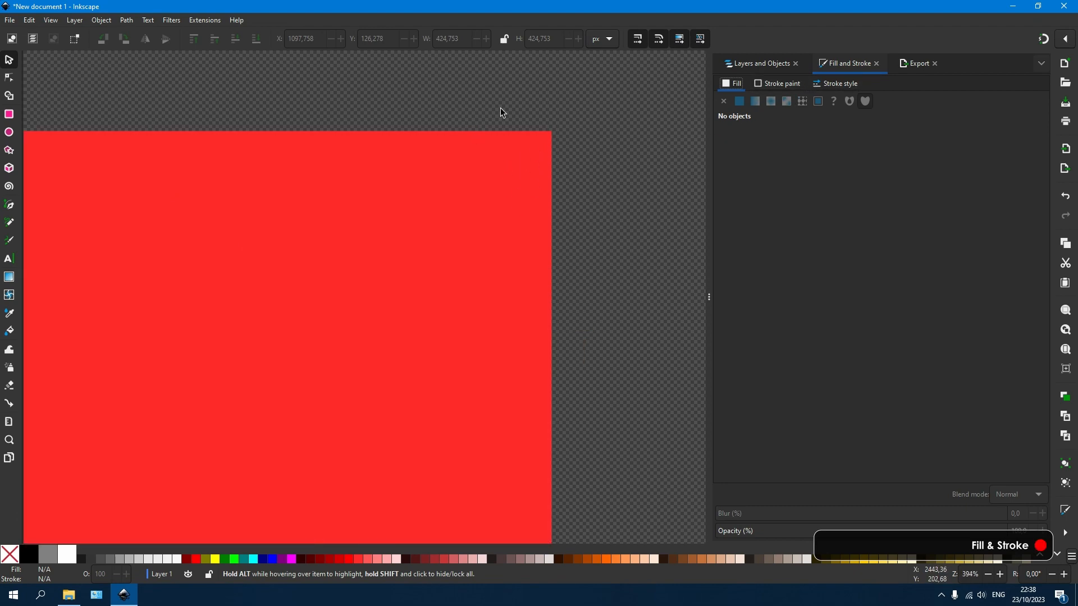
scroll(585, 209, down, 3)
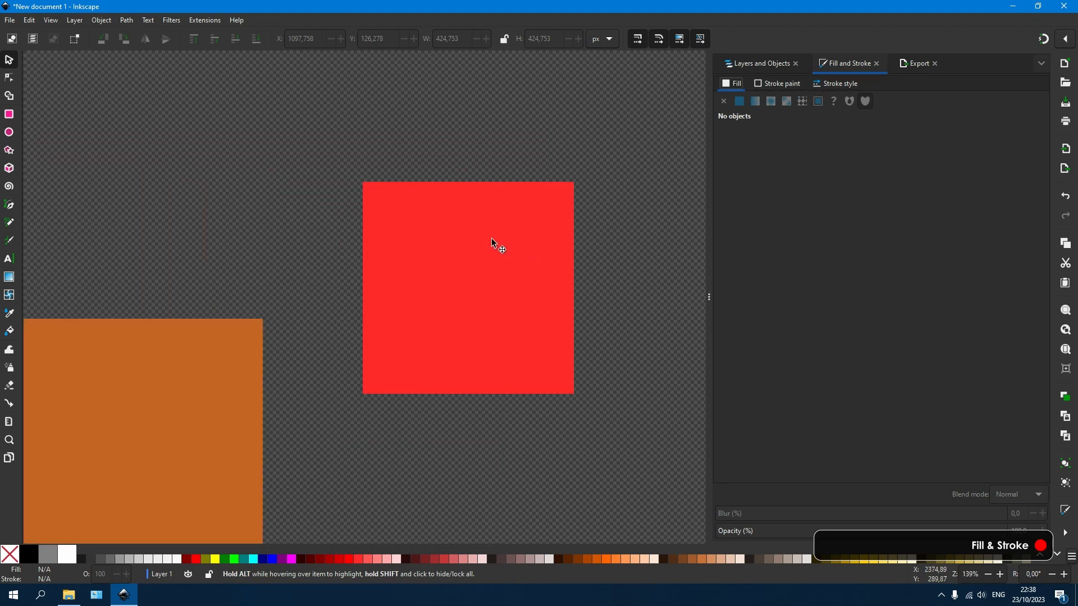
scroll(490, 236, down, 1)
click(510, 205)
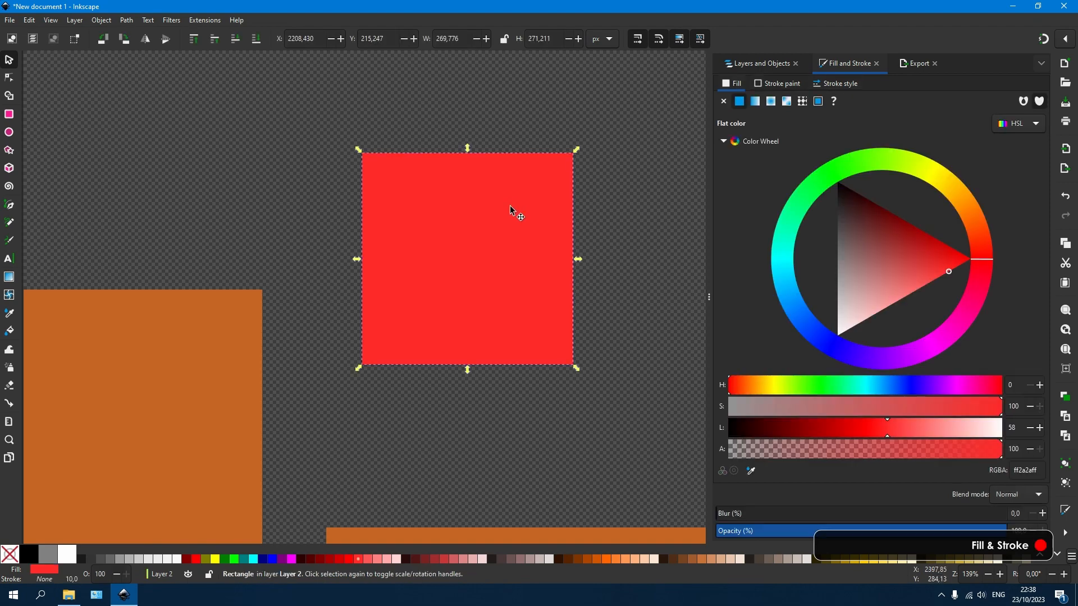
Step: Change the small square's flat fill to a muted red with hue 0, saturation 27 and lightness 49
scroll(445, 206, right, 1)
scroll(445, 206, right, 3)
scroll(444, 206, up, 1)
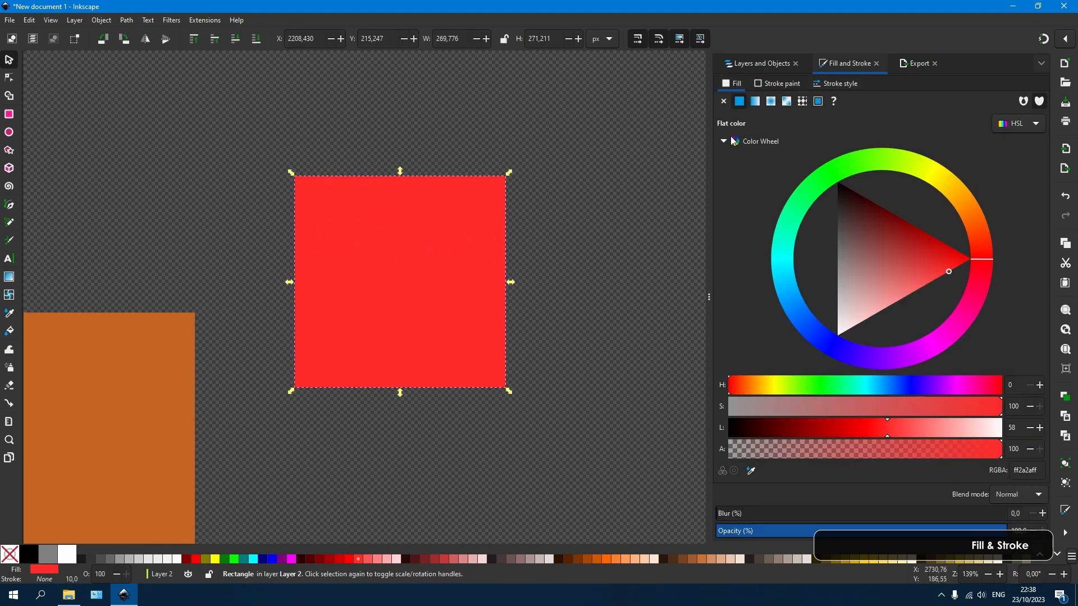
click(892, 248)
drag(992, 258, 966, 301)
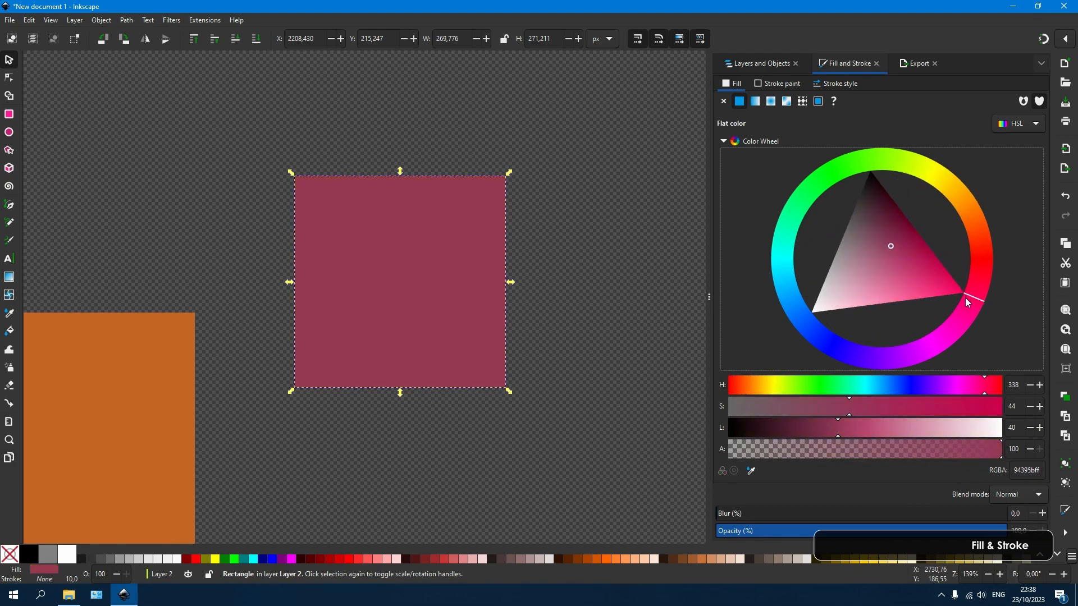
mouse_move(900, 251)
mouse_down()
mouse_move(881, 264)
mouse_move(875, 254)
mouse_up()
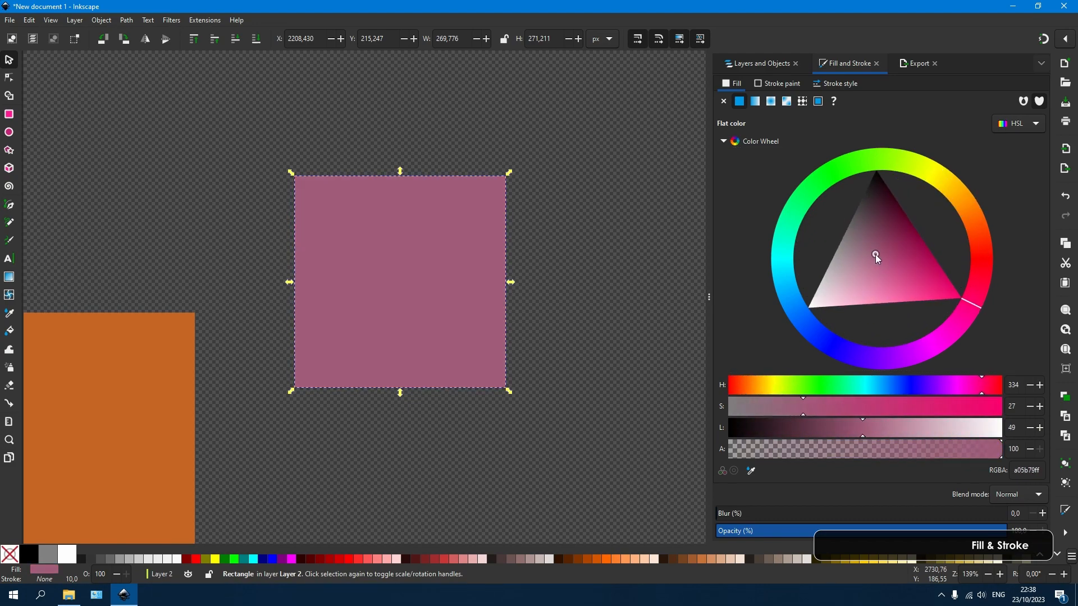
drag(974, 306, 971, 259)
Step: Sample the large orange square's colour as the fill of the small square in Layer 2
scroll(617, 365, down, 4)
scroll(607, 362, left, 3)
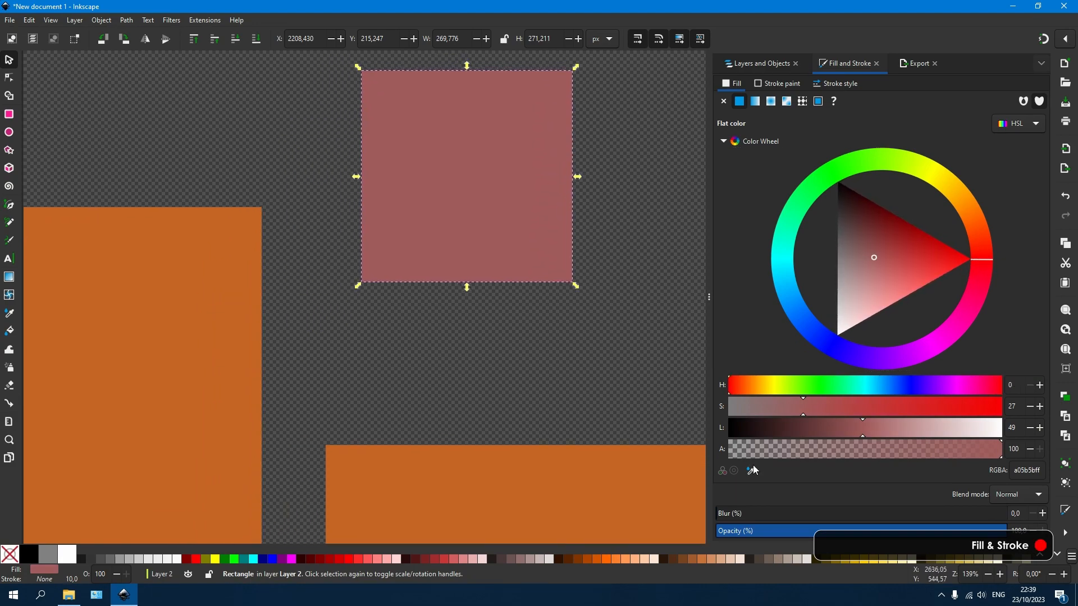
click(752, 472)
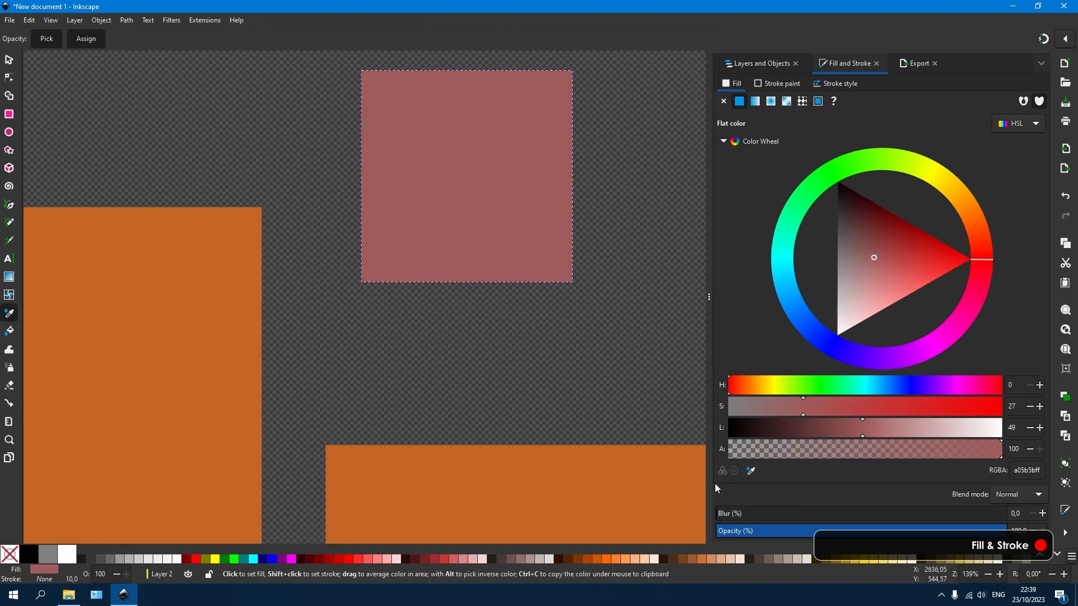
click(547, 495)
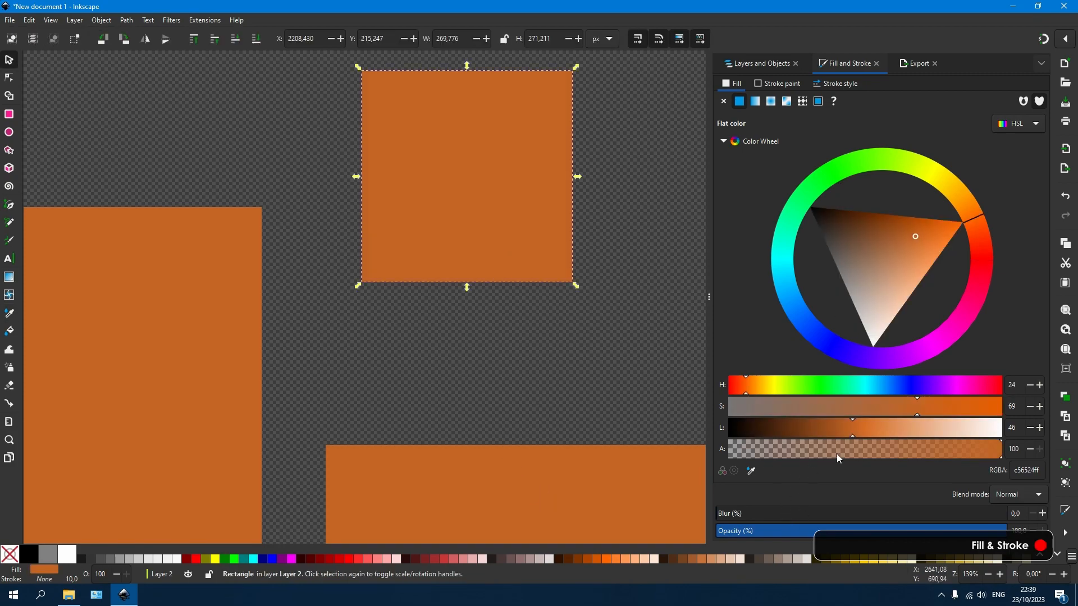
Step: Try alpha, a 34% blur and opacity changes on the small square, then restore full alpha and opacity without blur
drag(856, 446, 1005, 450)
drag(732, 519, 814, 514)
scroll(525, 290, up, 3)
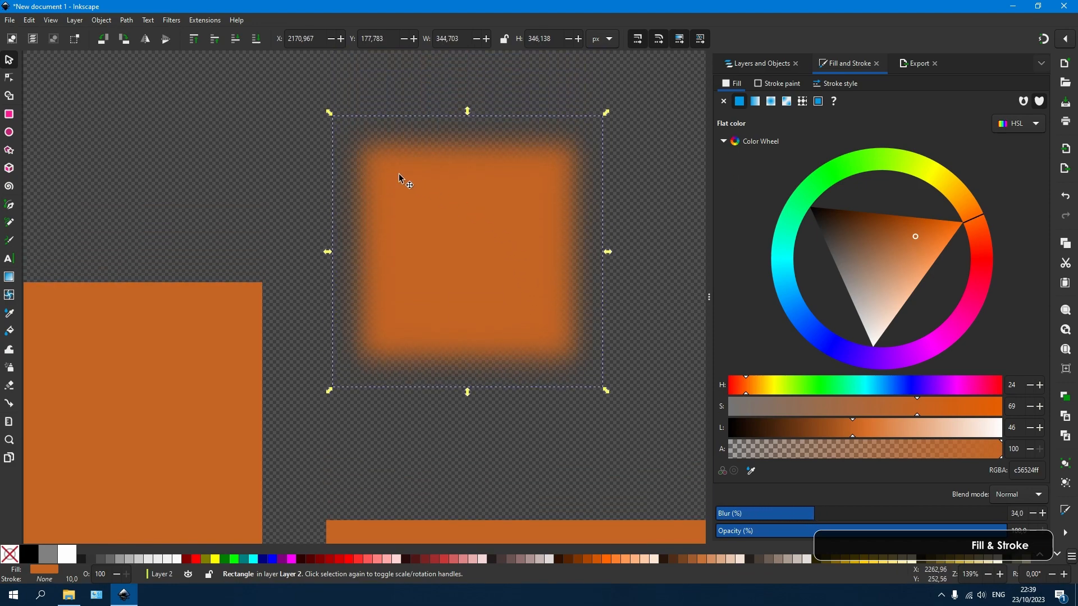
drag(778, 513, 685, 516)
drag(754, 534, 1004, 529)
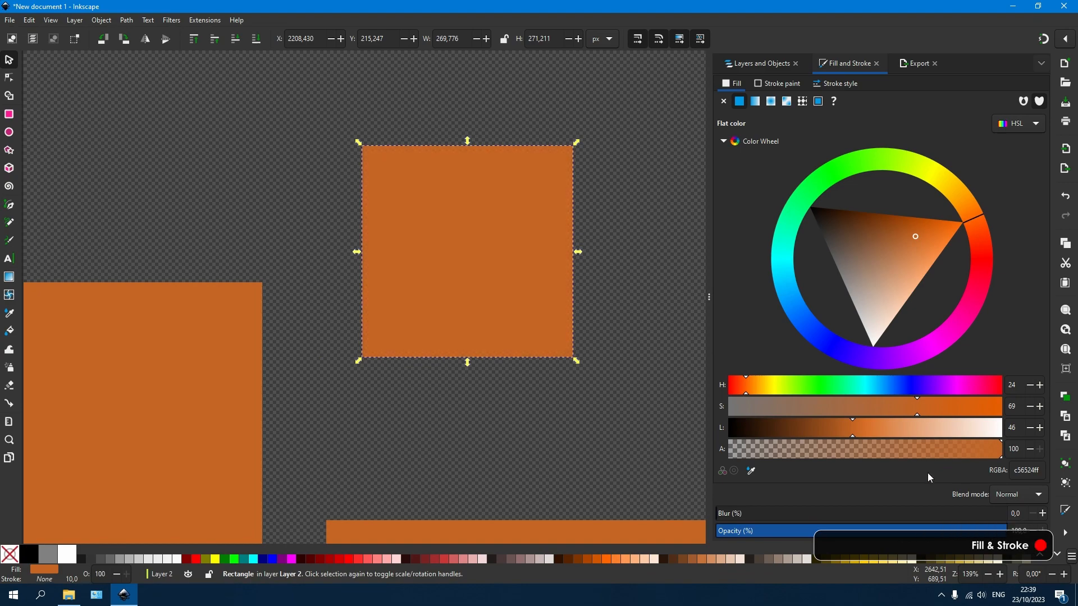
Step: Browse the blend modes for the small square and keep Normal
click(1019, 497)
scroll(1016, 511, down, 5)
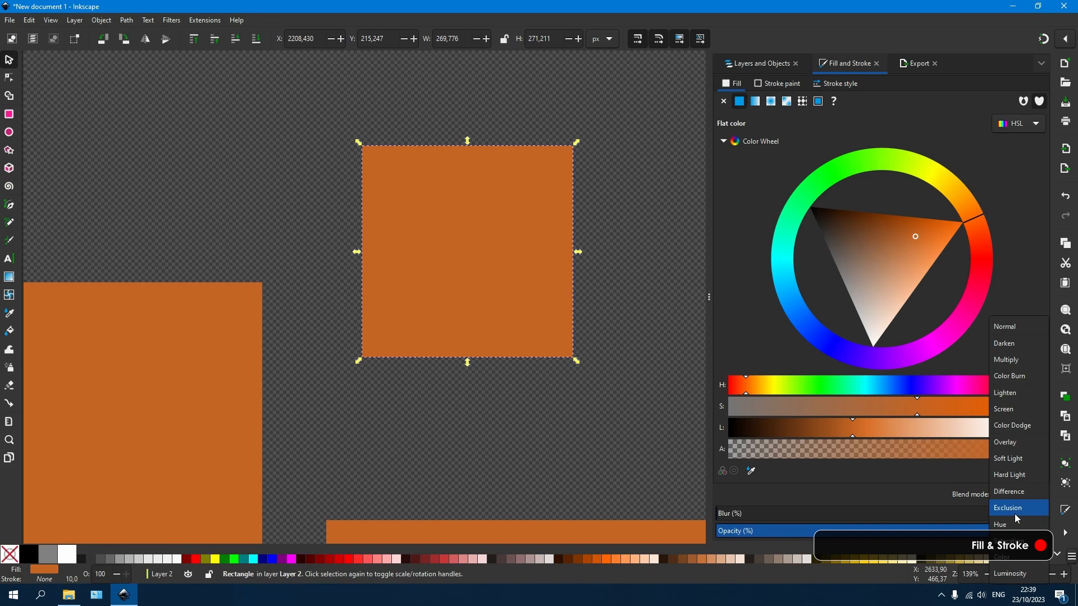
click(1033, 326)
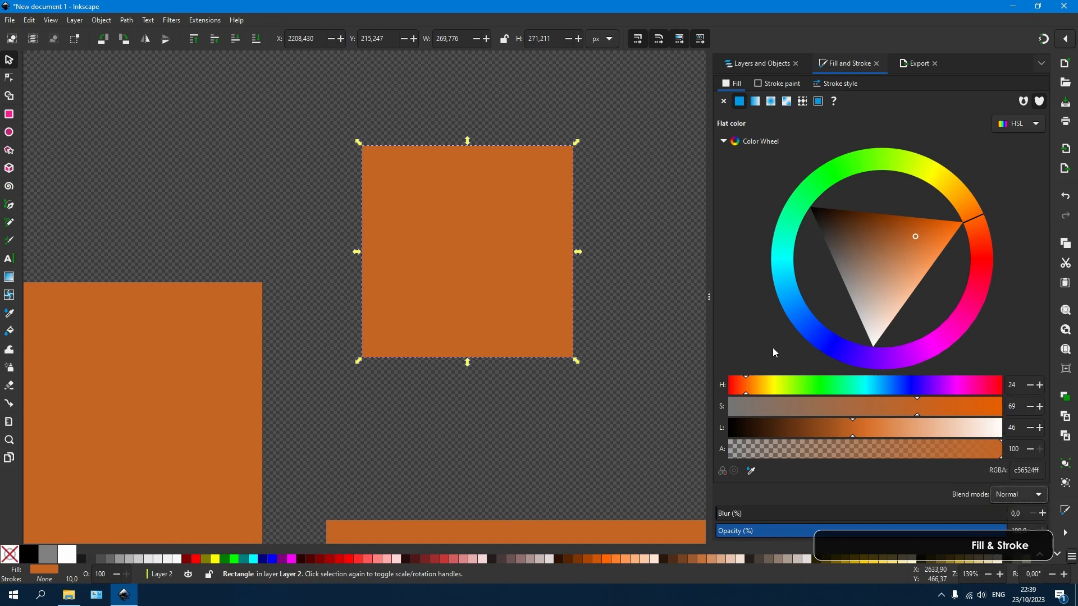
Step: Round the corners of the small orange square slightly and reselect it
click(9, 77)
drag(572, 146, 573, 160)
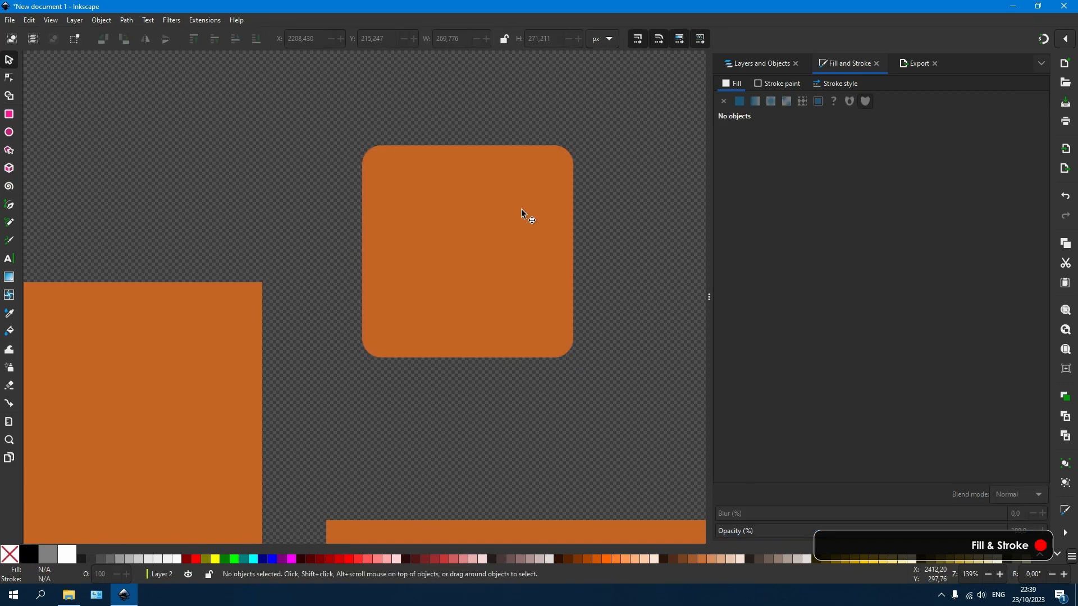
click(521, 210)
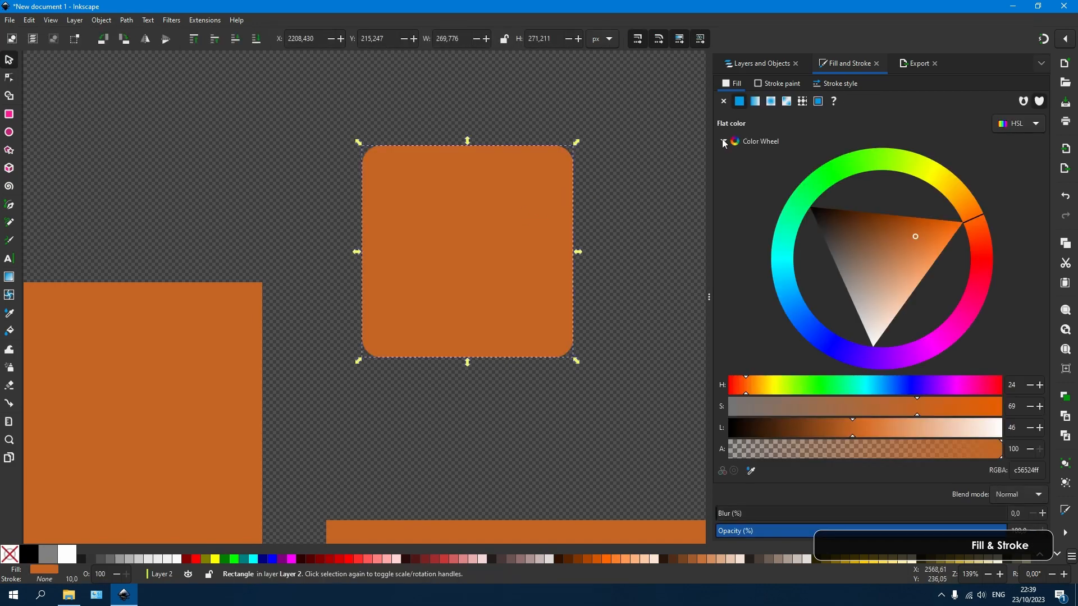
Step: Give the small rounded square a flat black stroke and change its dashes to a solid line
click(772, 85)
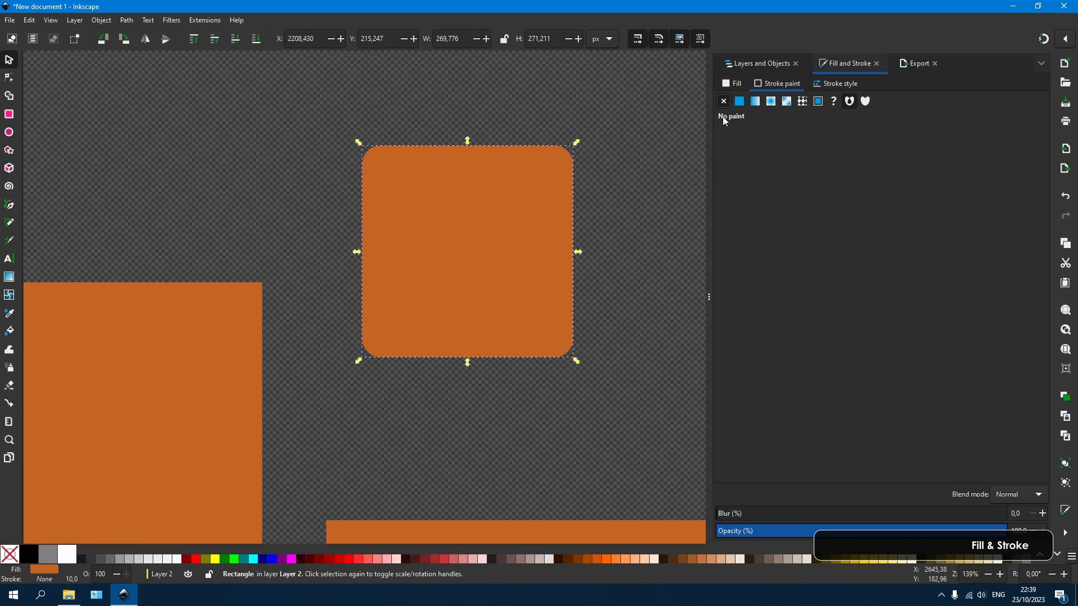
click(739, 101)
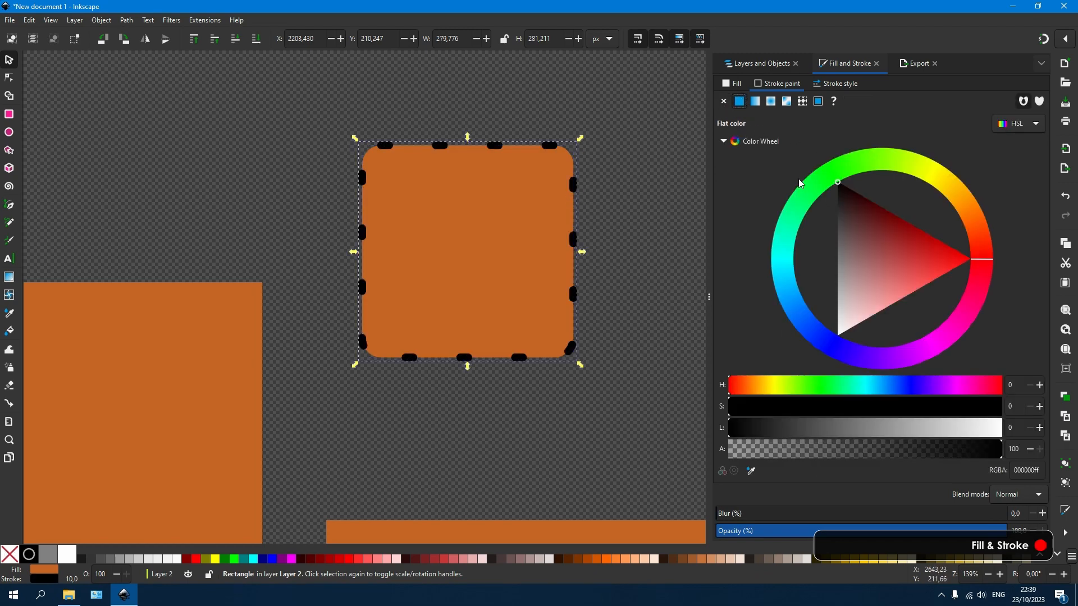
click(835, 84)
click(786, 126)
click(783, 143)
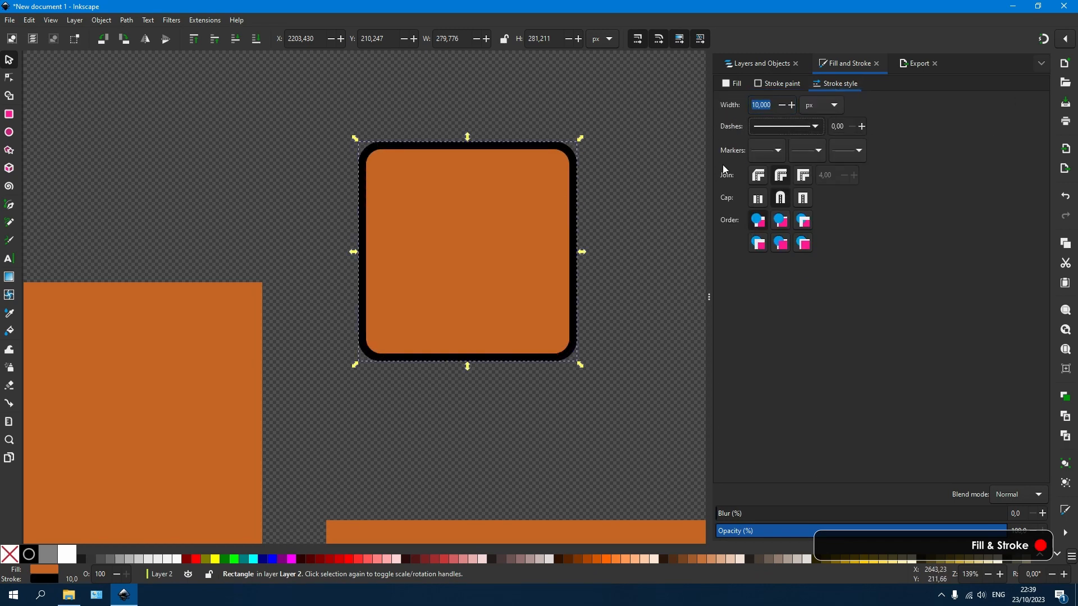
click(773, 86)
scroll(558, 177, up, 1)
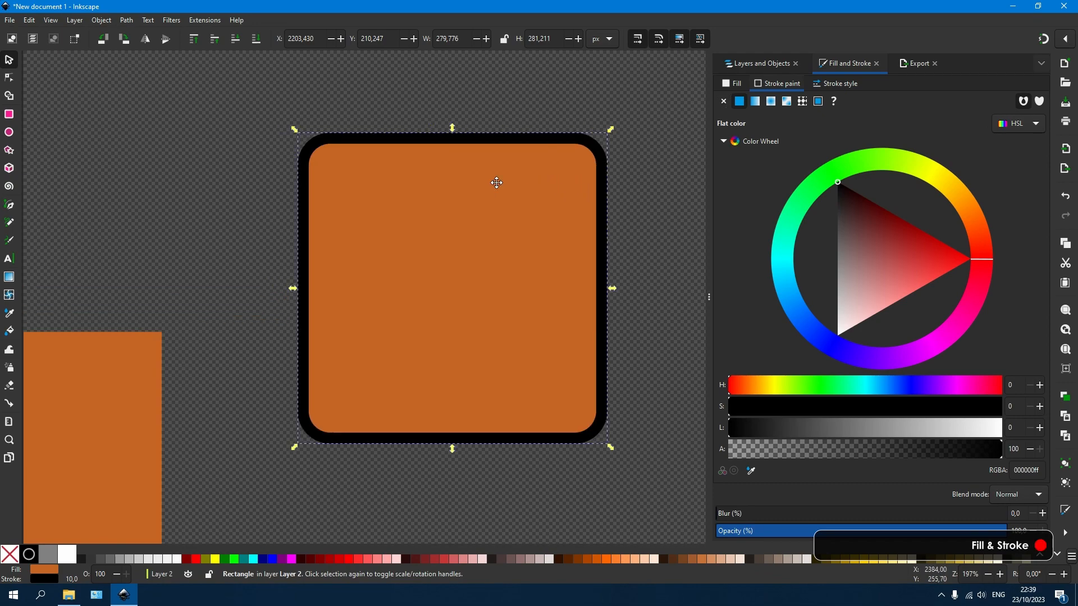
scroll(497, 183, up, 2)
click(551, 114)
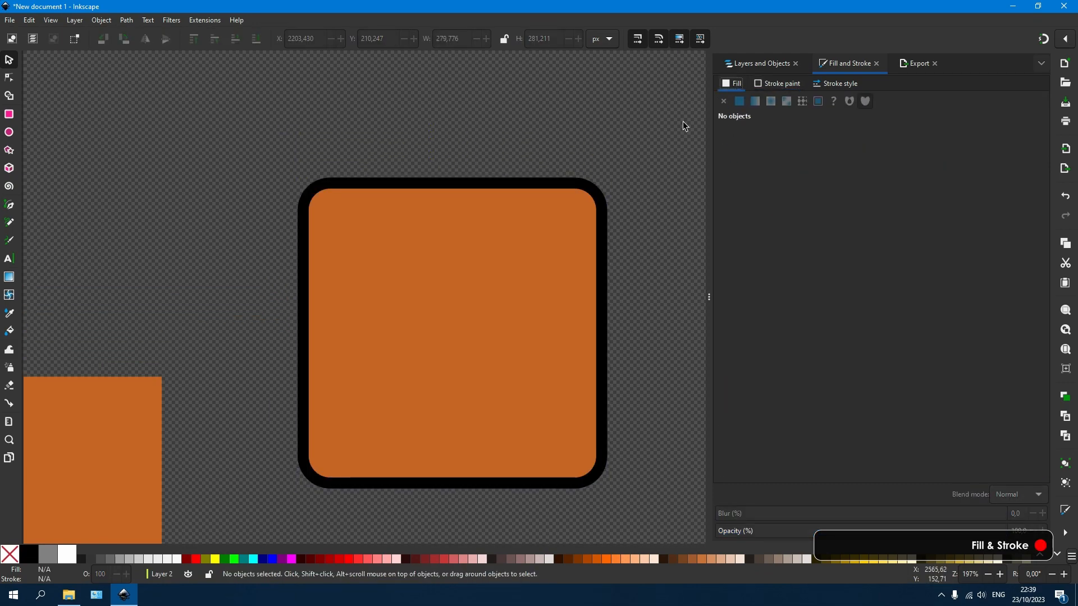
Step: Sample the red circle's colour for the small rounded square's stroke and shift its hue to orange, ff862aff
click(477, 272)
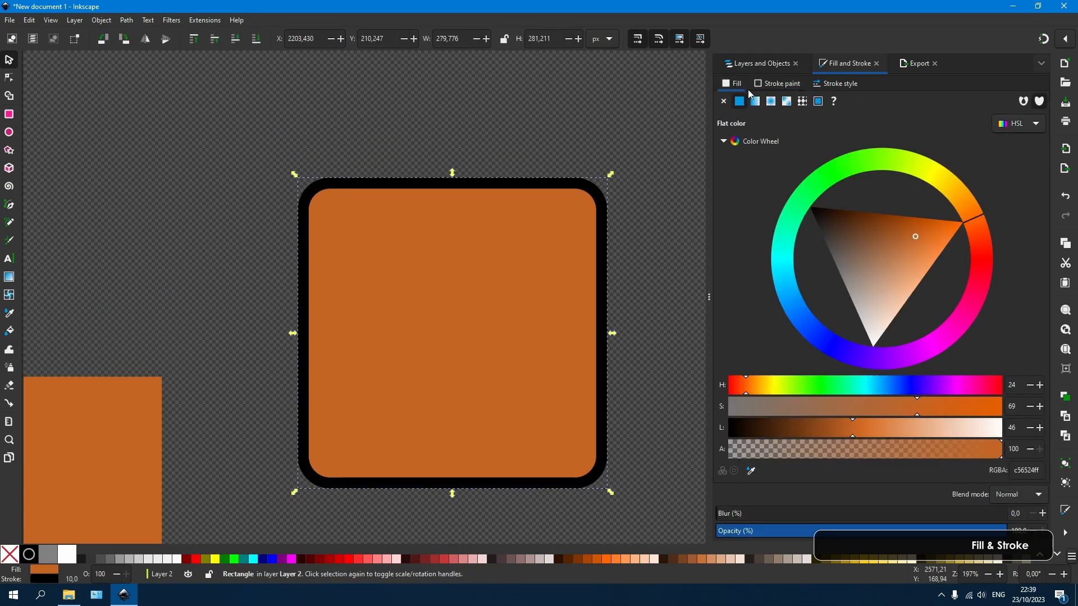
click(777, 84)
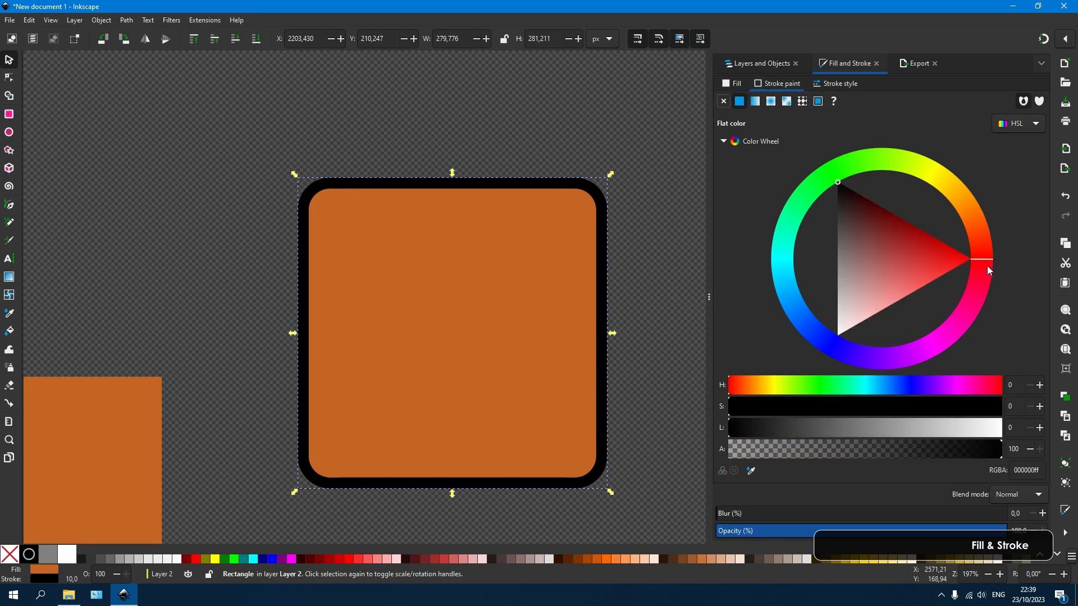
key(d)
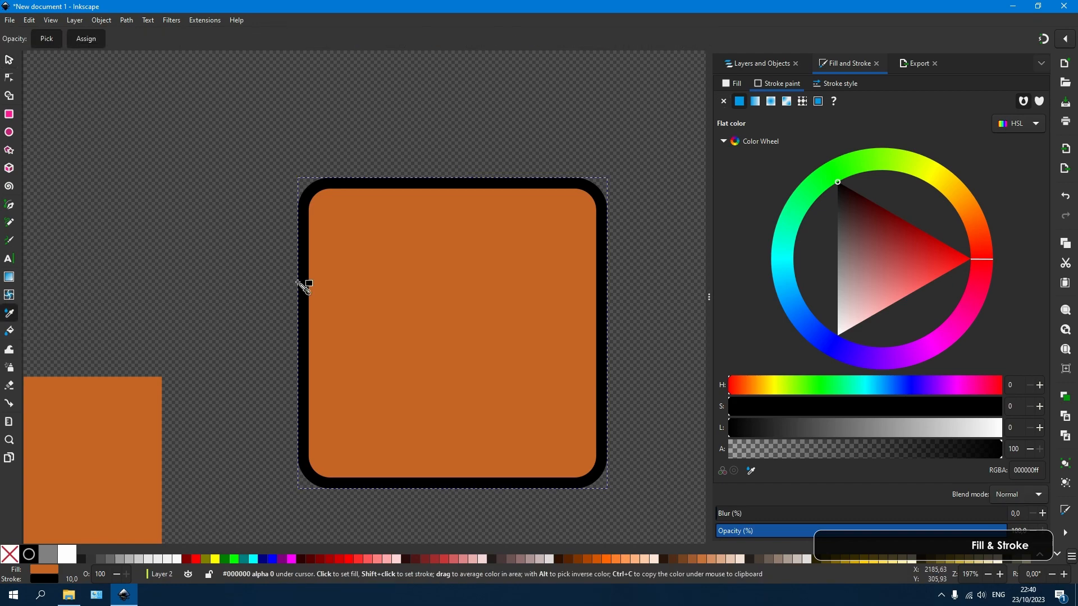
scroll(448, 281, down, 2)
drag(313, 271, 487, 301)
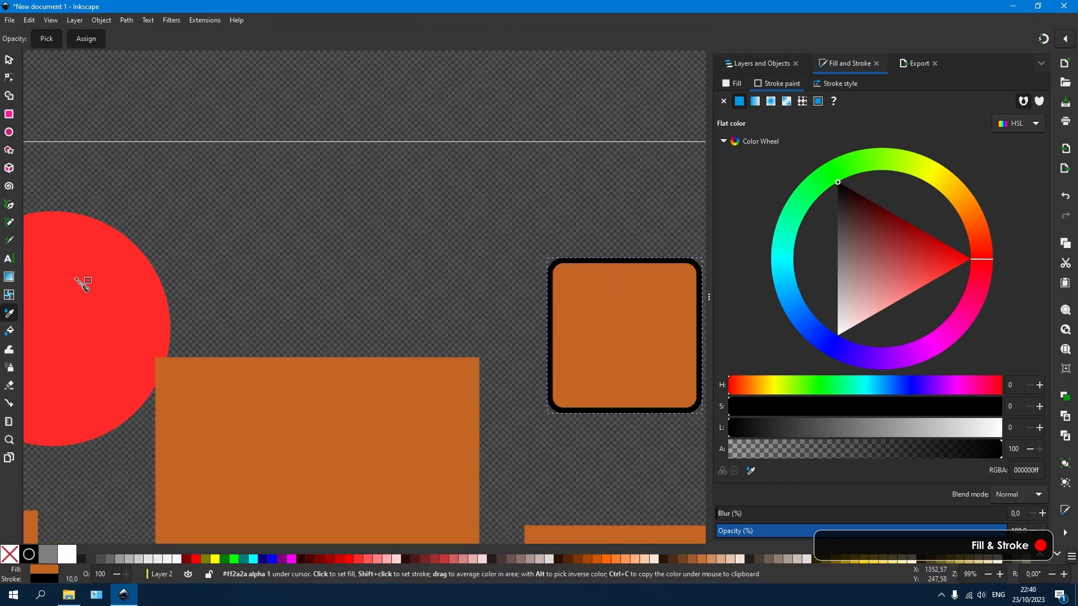
shift+click(83, 283)
click(973, 214)
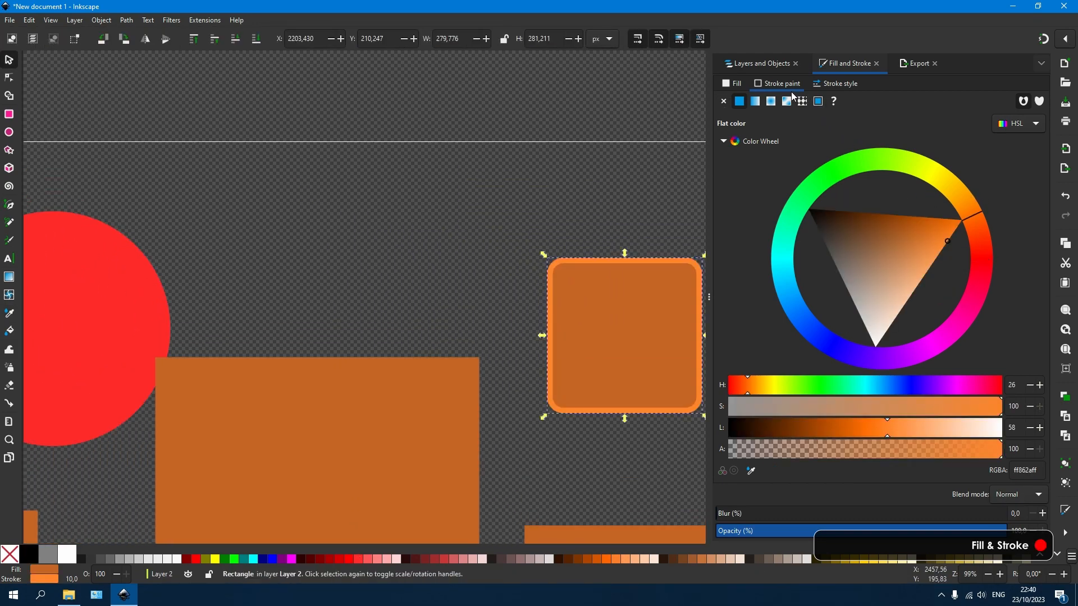
Step: Set the small rounded square's stroke width to 15 px
click(836, 84)
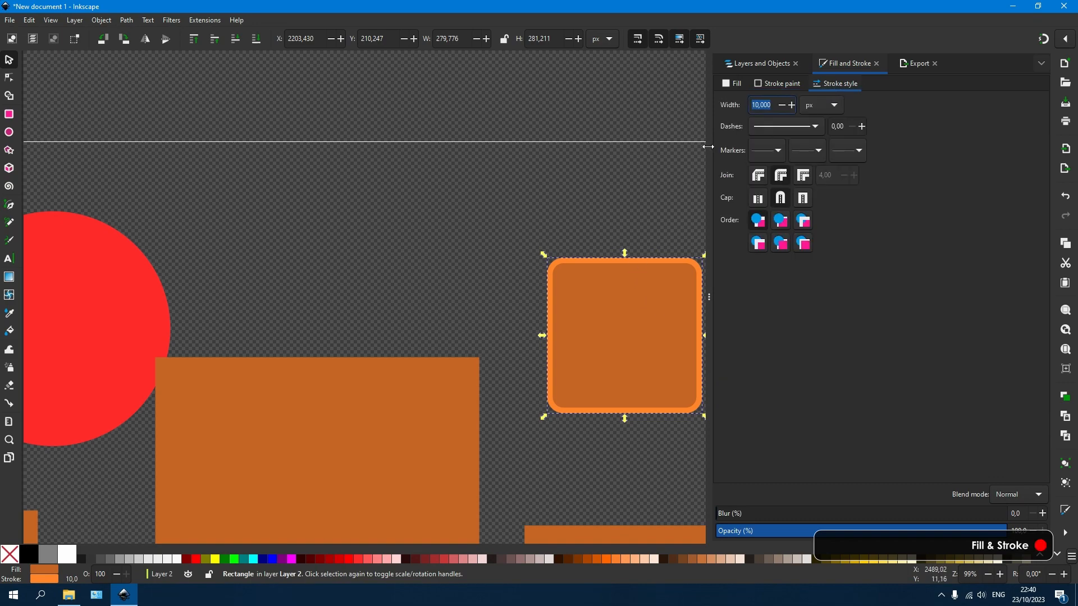
scroll(610, 254, up, 2)
drag(609, 256, 491, 177)
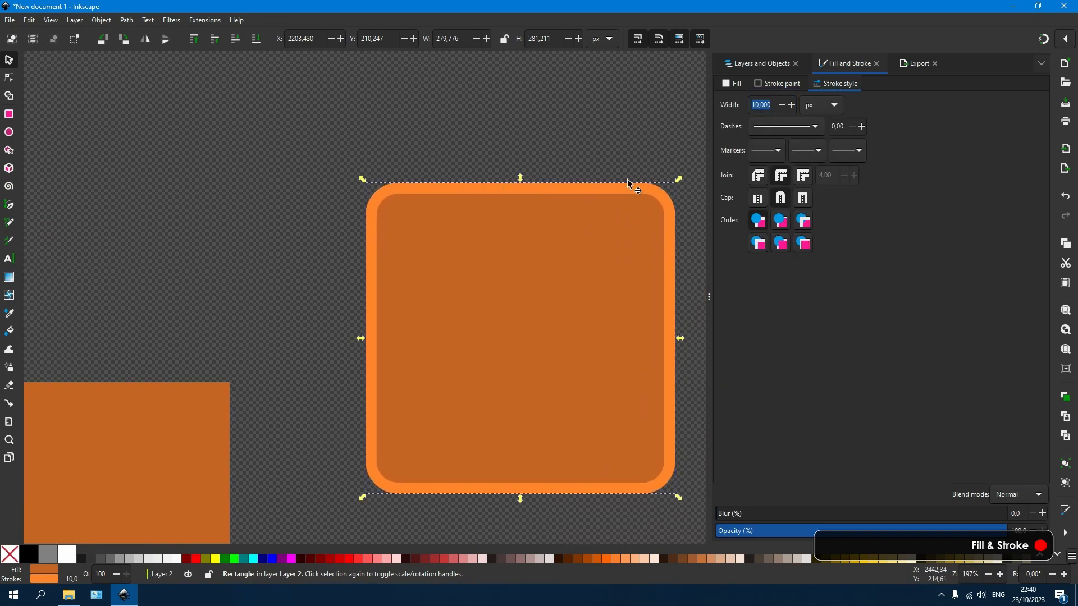
drag(650, 279, 618, 229)
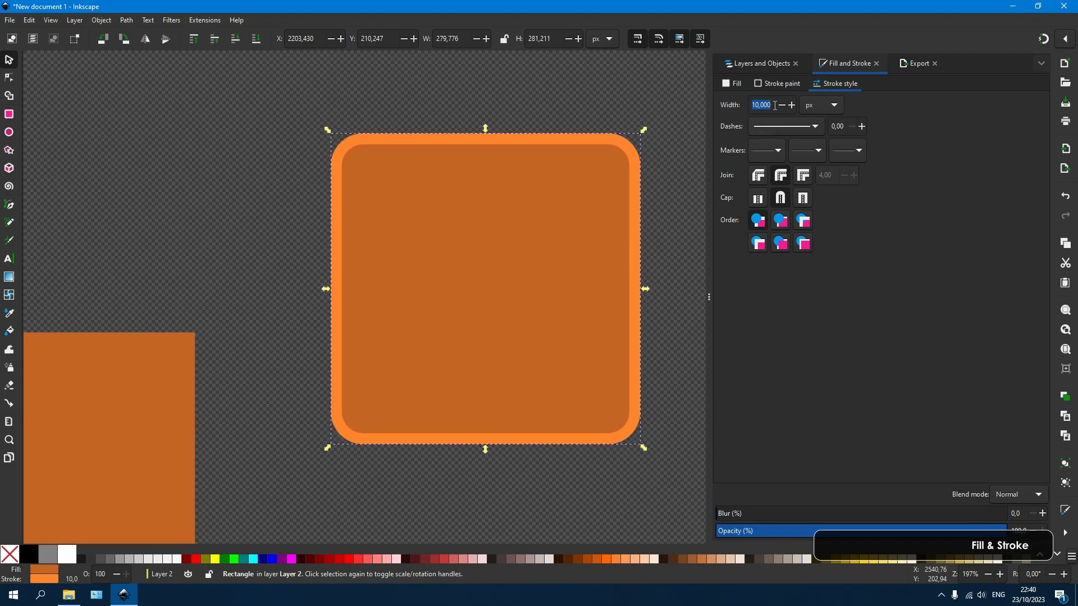
text(15)
key(Return)
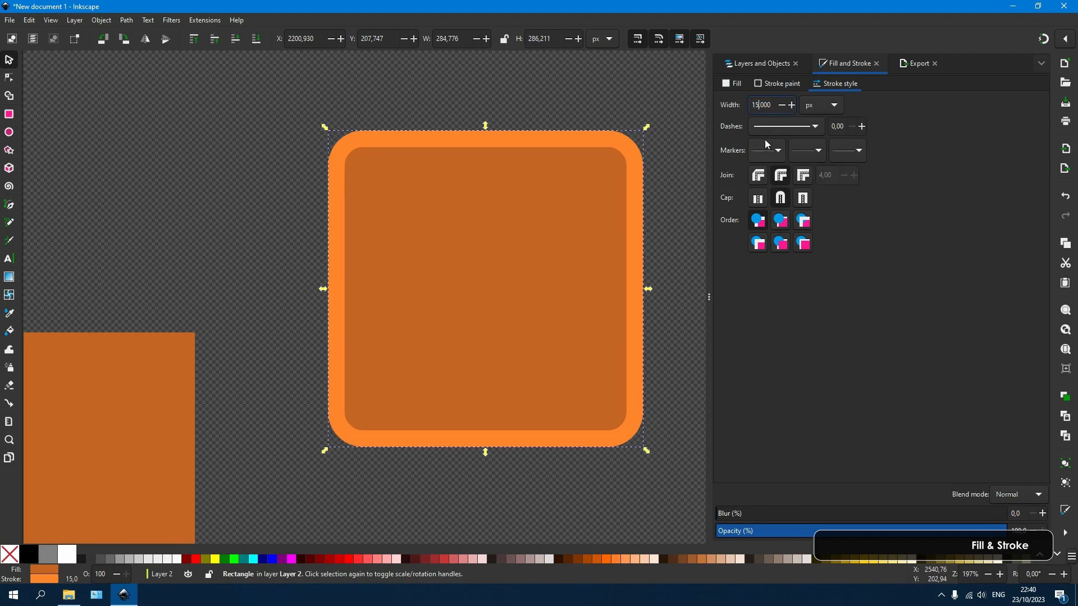
Step: Try several dash patterns on the rounded square's stroke and return it to a solid line
click(769, 127)
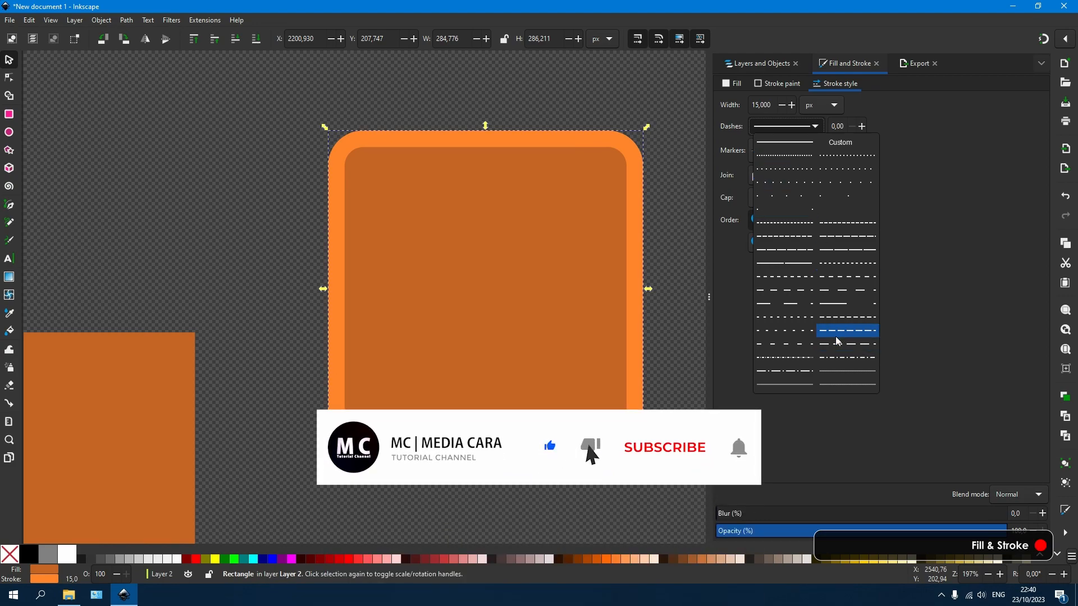
click(837, 343)
click(786, 130)
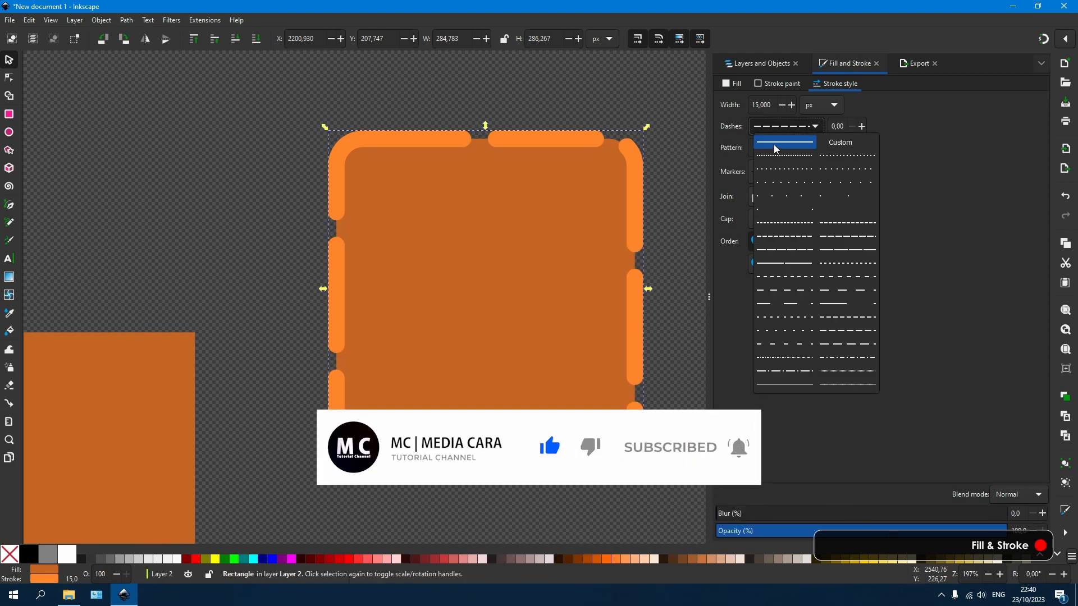
click(775, 147)
click(776, 128)
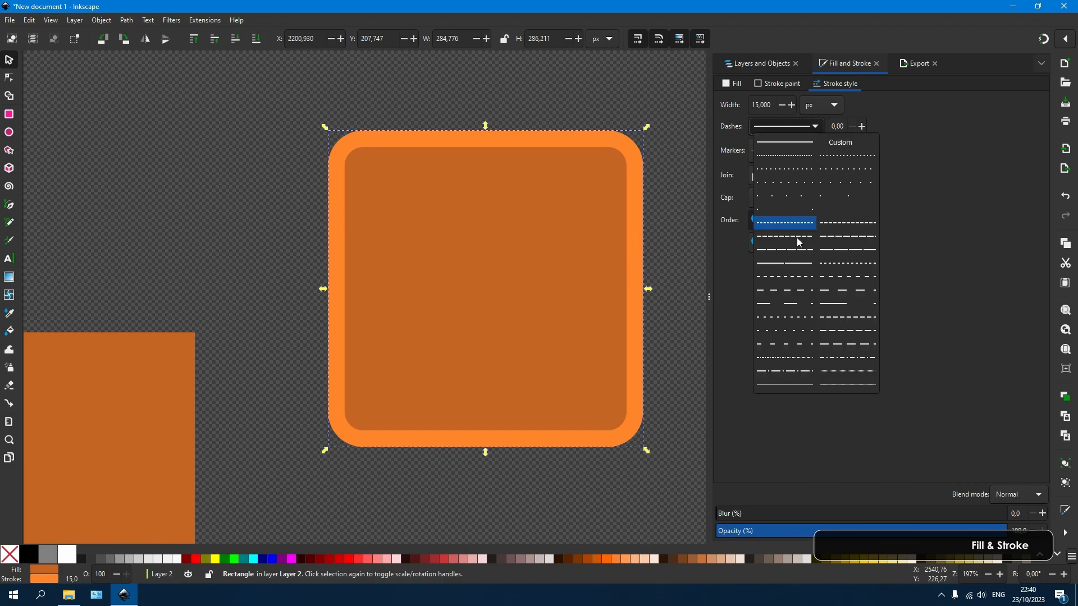
click(790, 365)
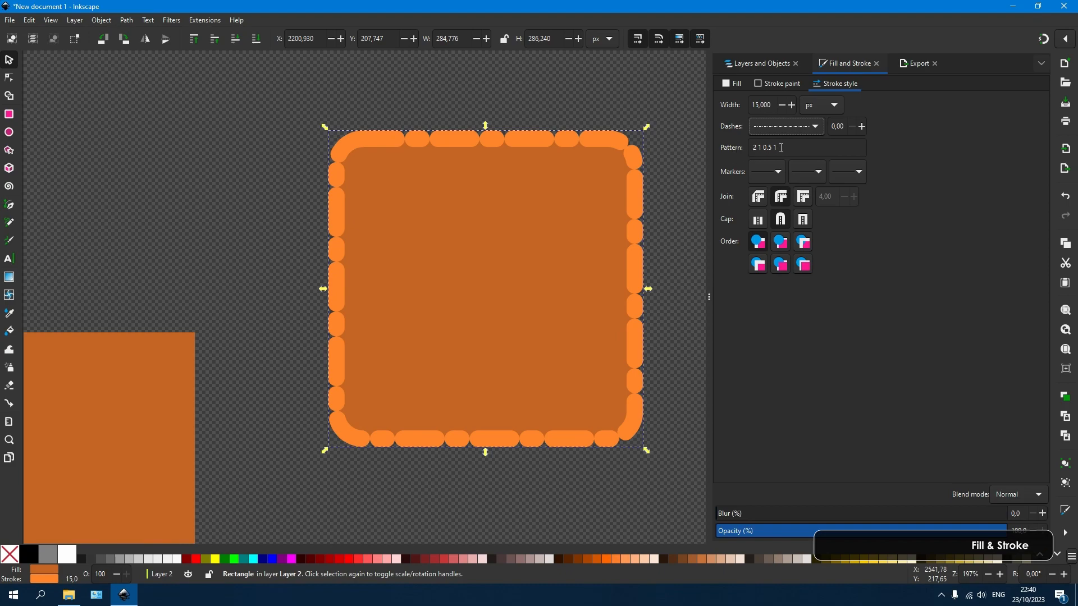
click(800, 133)
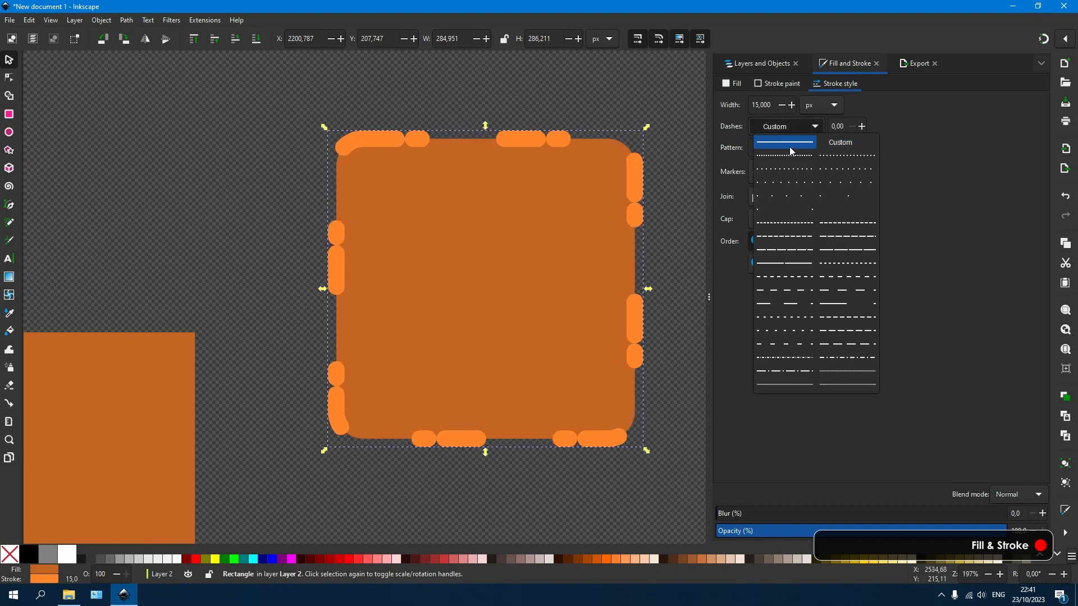
click(790, 147)
Step: Try arrow and cross start markers on the rounded square's stroke and settle on the Dart arrow
click(768, 151)
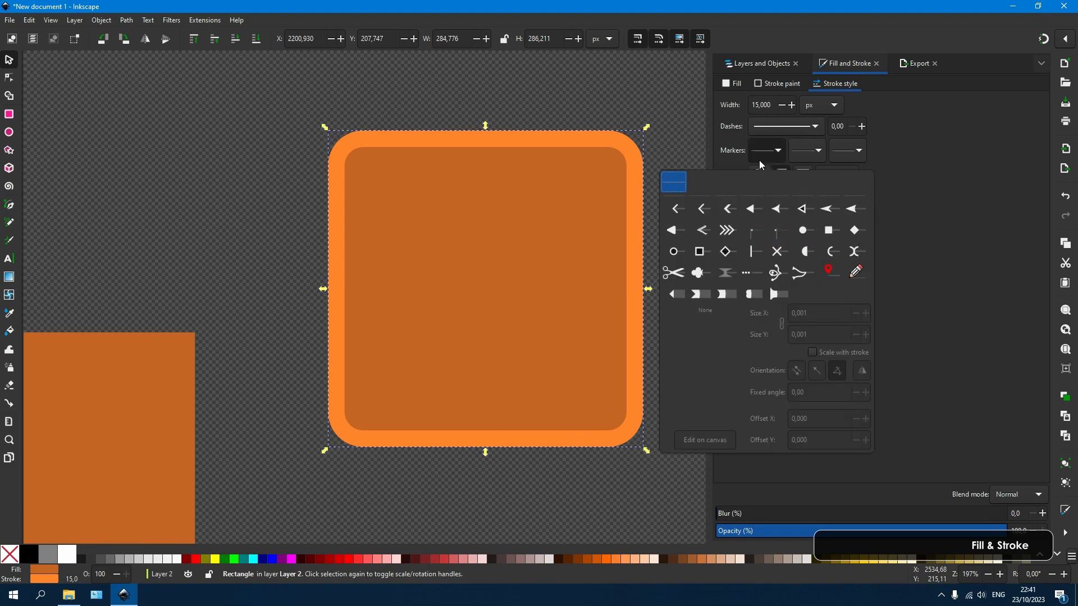
click(701, 211)
click(736, 208)
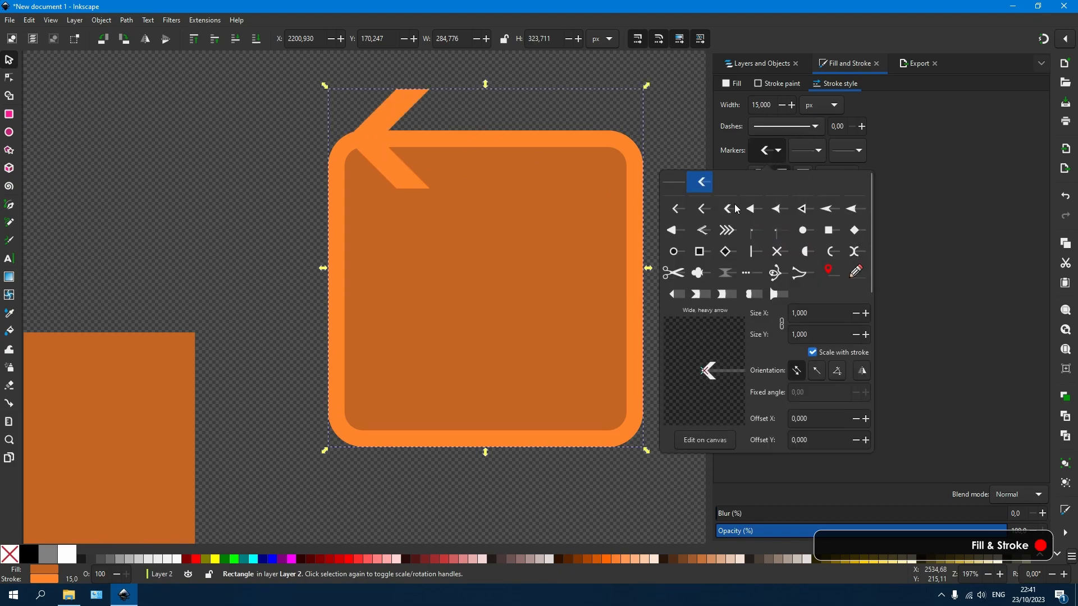
click(774, 213)
click(754, 207)
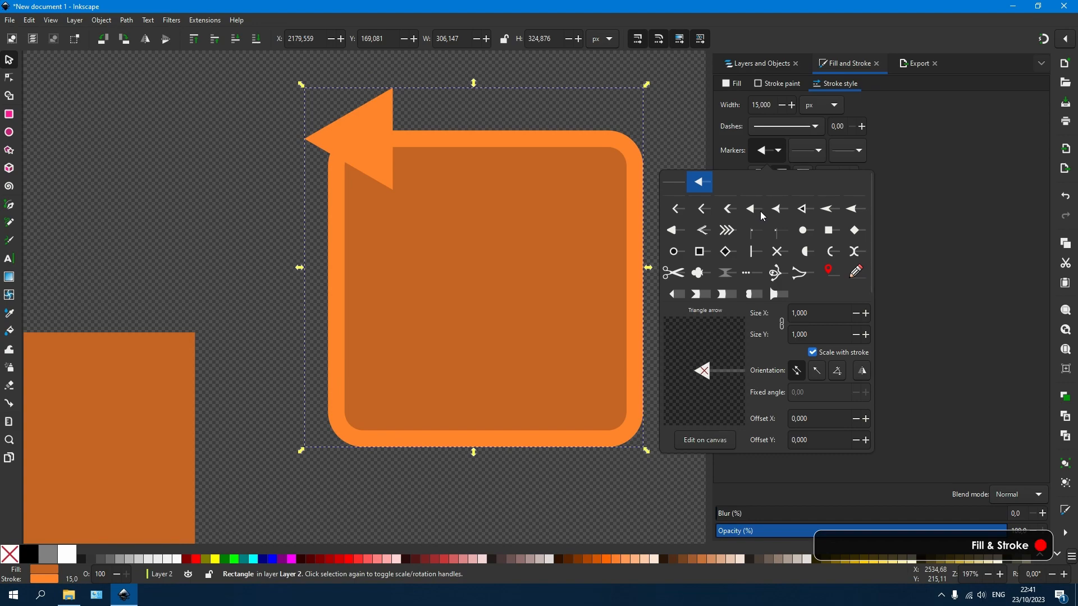
click(777, 252)
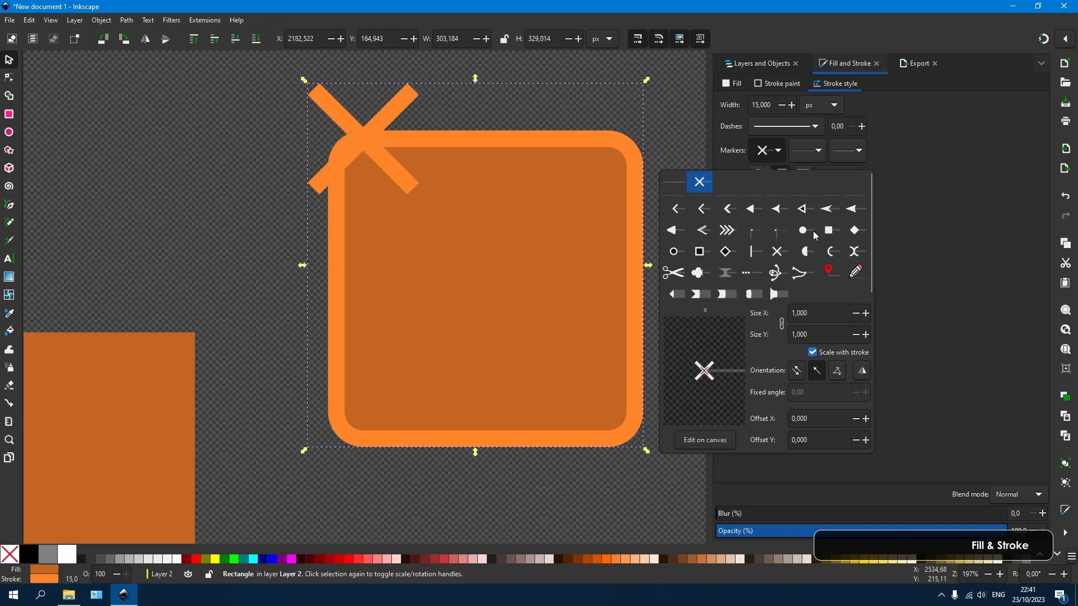
click(829, 212)
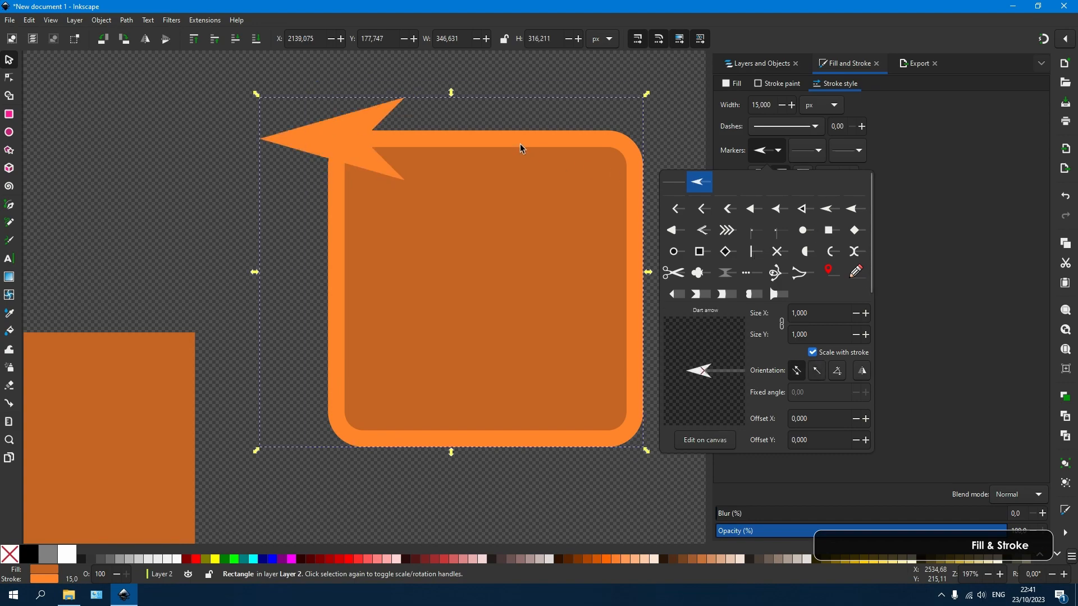
click(656, 133)
Step: Move the rounded square away from the other shapes and enlarge it to about 1192 by 1087 px, including its marker
scroll(538, 163, down, 4)
drag(565, 210, 563, 171)
drag(567, 182, 484, 154)
scroll(484, 155, up, 2)
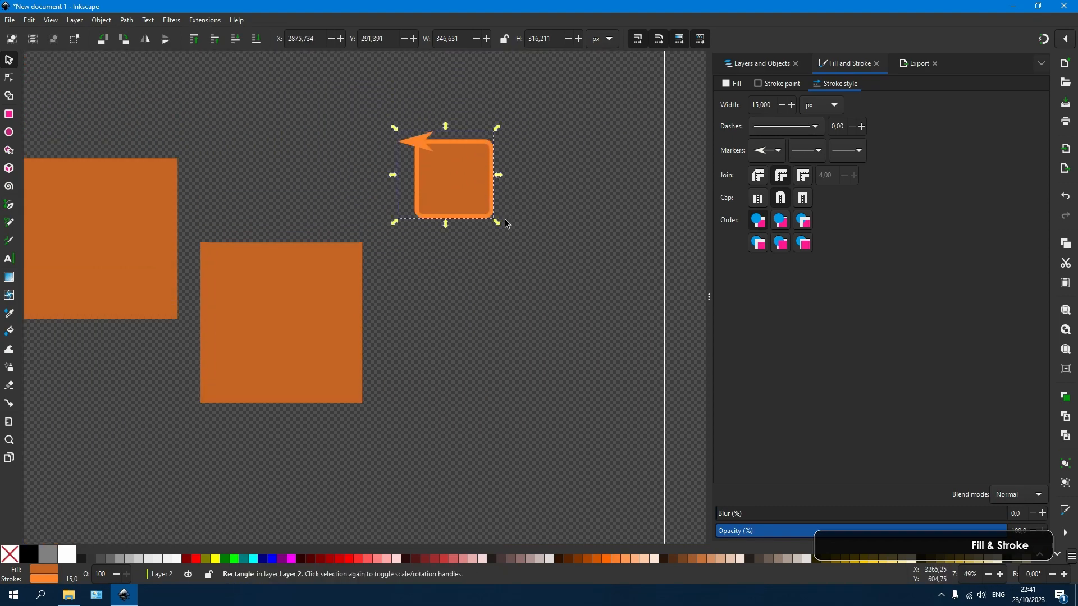
drag(497, 221, 614, 327)
drag(445, 141, 449, 240)
drag(516, 204, 345, 285)
mouse_move(325, 233)
mouse_down()
mouse_move(338, 213)
mouse_move(418, 175)
mouse_up()
Step: Compare the Wide, rounded arrow with the Dart arrow as start marker, keep the Dart arrow and give it a fixed-angle orientation
click(777, 151)
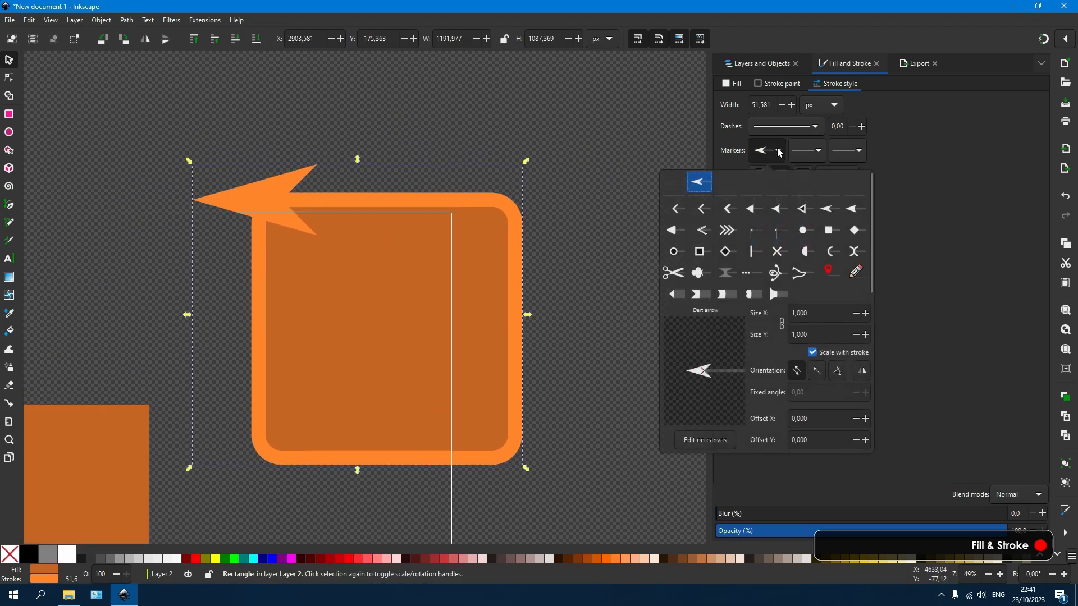
click(700, 209)
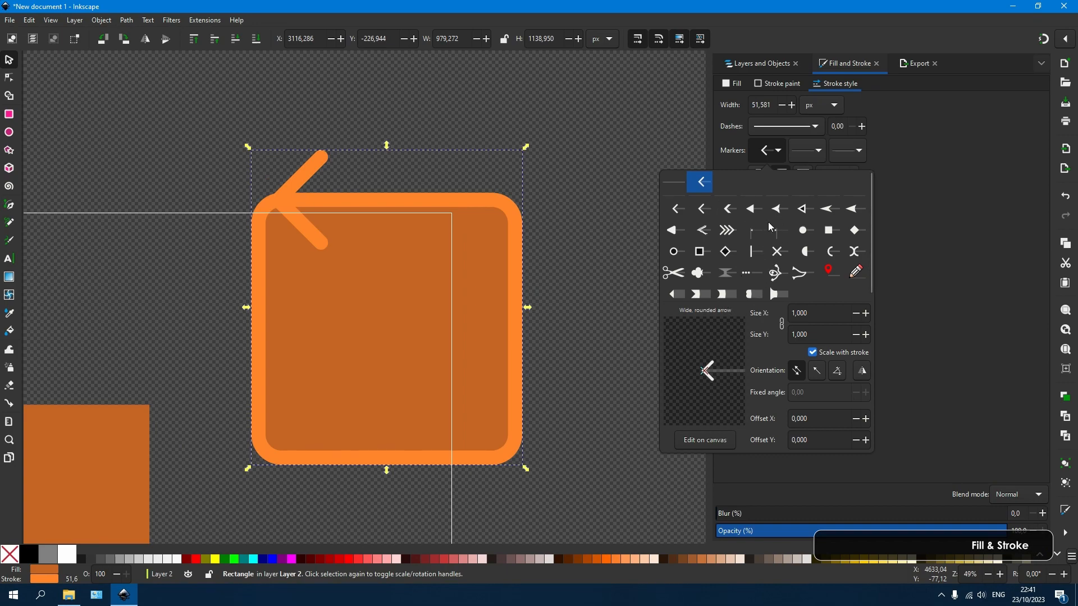
click(830, 208)
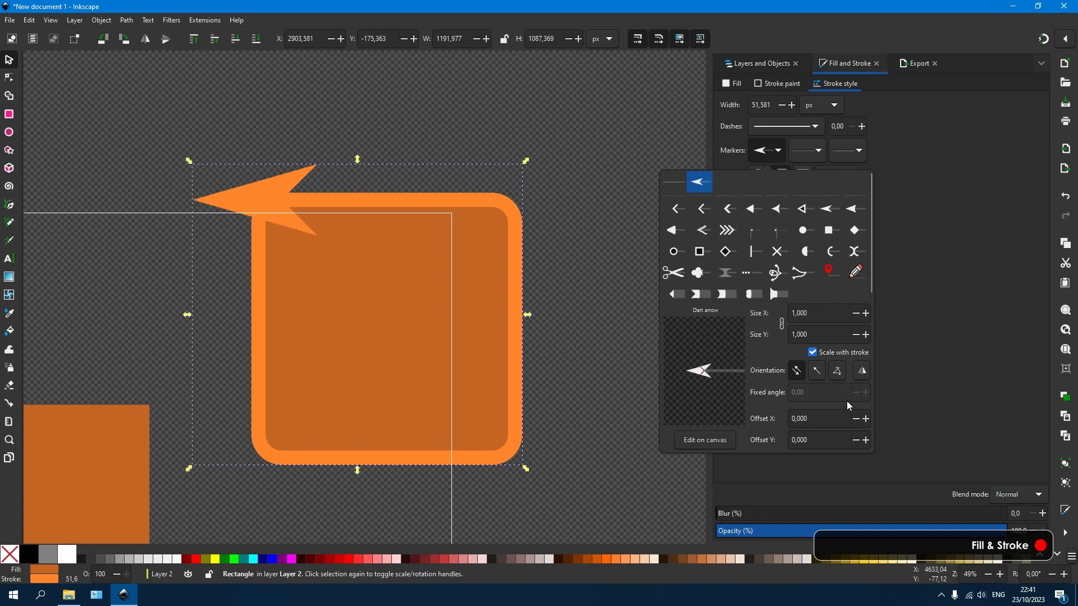
click(817, 371)
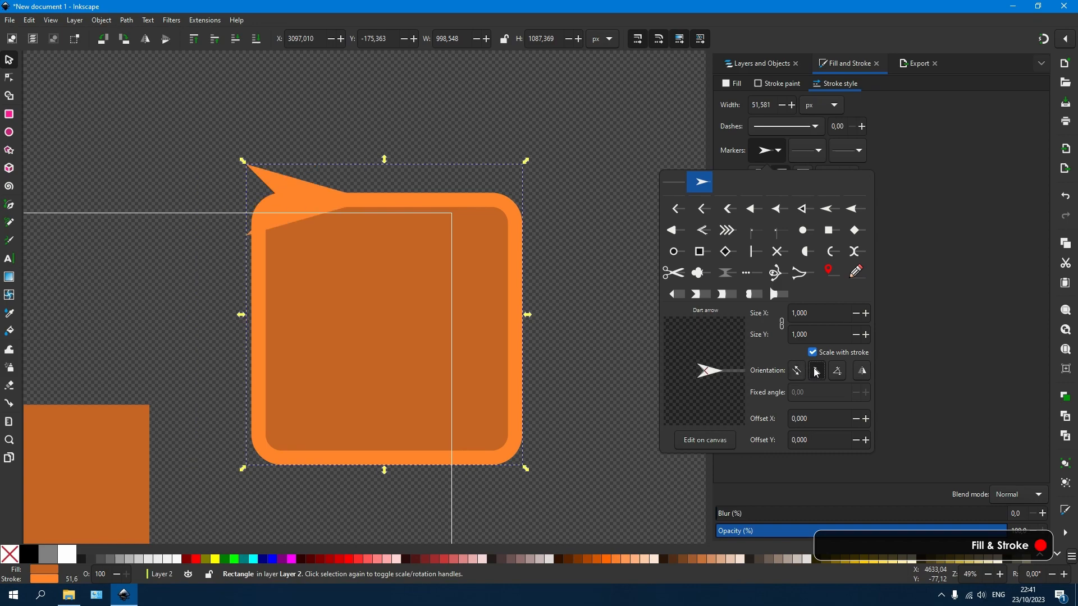
click(836, 371)
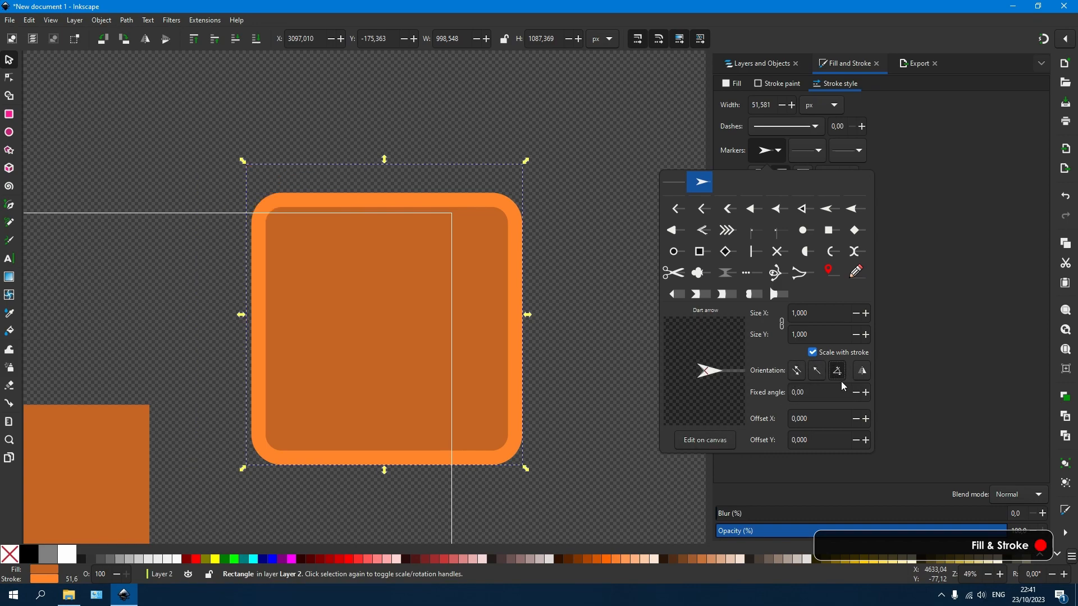
Step: Try reshaping the start marker directly on the canvas and undo the last change
click(705, 440)
drag(266, 182, 363, 226)
mouse_move(273, 155)
mouse_down()
mouse_move(223, 150)
mouse_move(345, 234)
mouse_up()
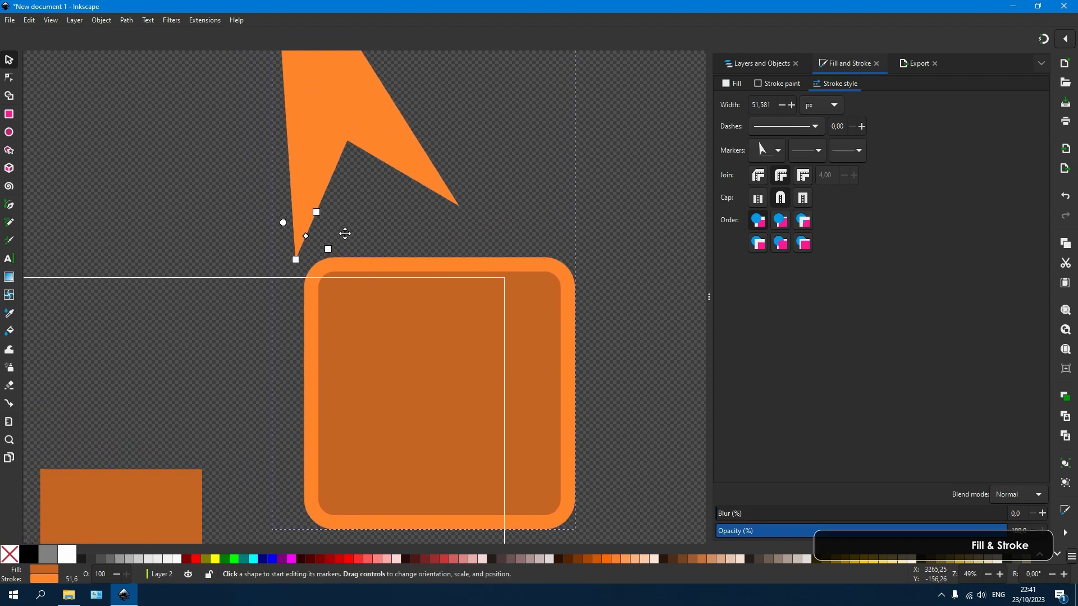
key(ctrl+z)
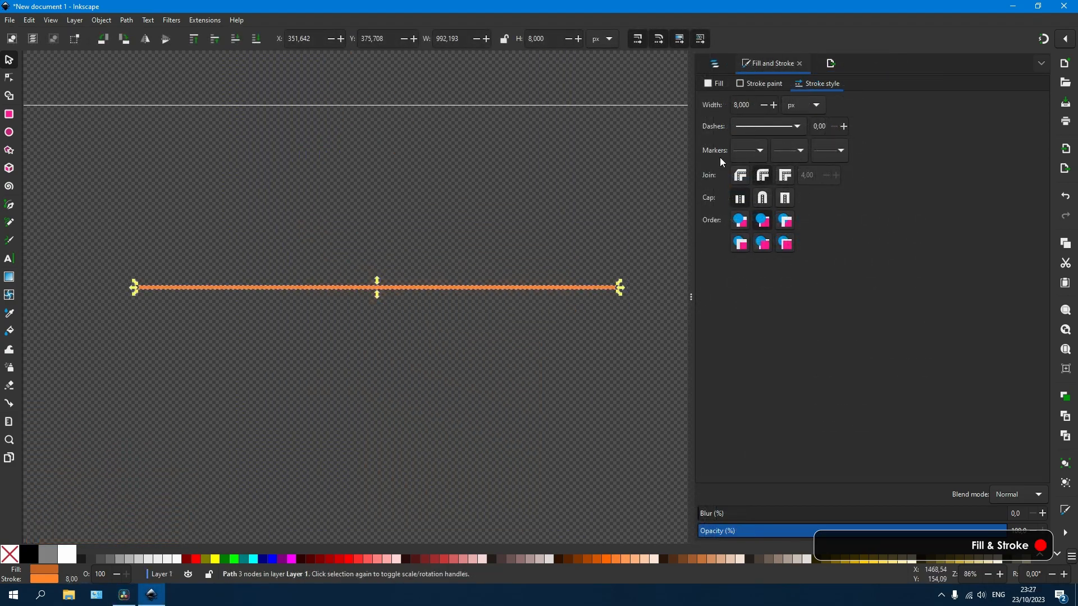
Step: Add Wide arrow markers at the start, middle and end of the horizontal line and adjust the start and end marker orientations
click(751, 149)
click(661, 207)
click(798, 371)
click(786, 151)
click(722, 182)
click(827, 149)
click(827, 149)
click(763, 182)
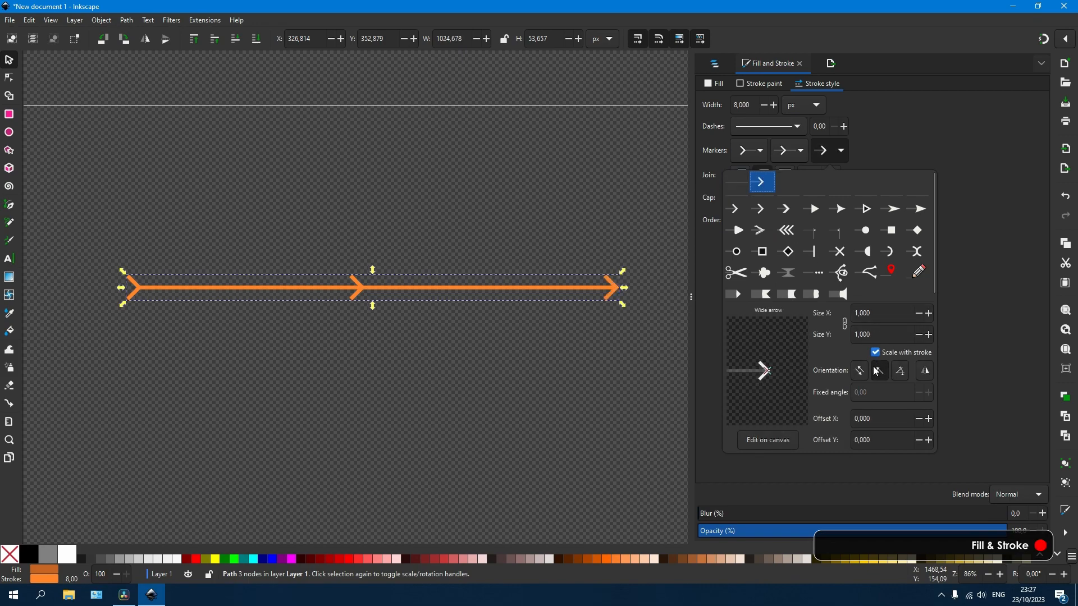
click(857, 373)
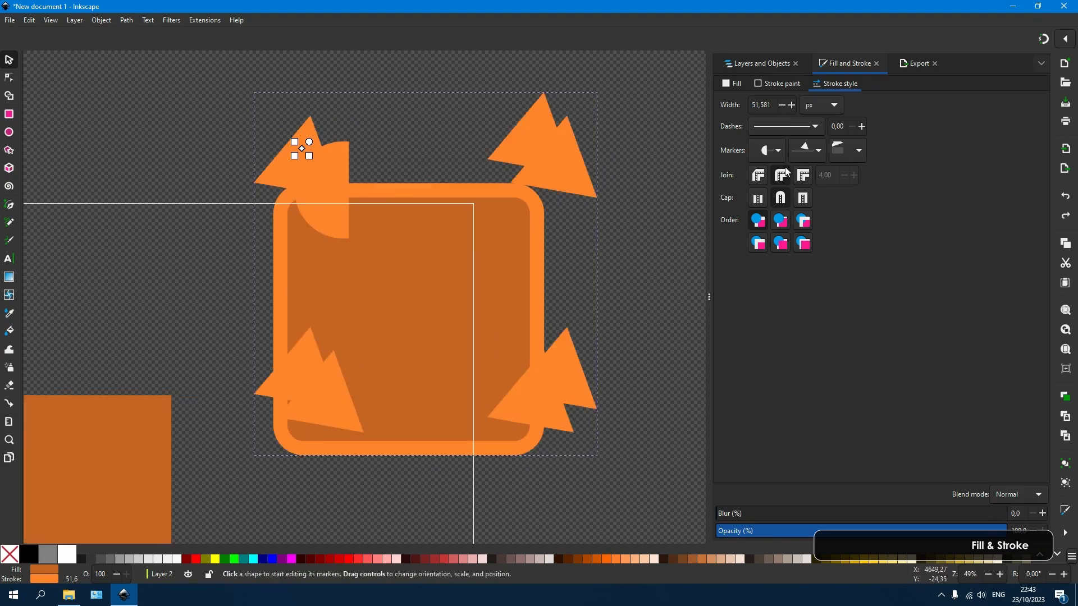
Step: Try the miter and round joins on the large rounded square's stroke and set it to a bevel join
click(803, 175)
click(780, 175)
click(758, 176)
scroll(585, 217, up, 1)
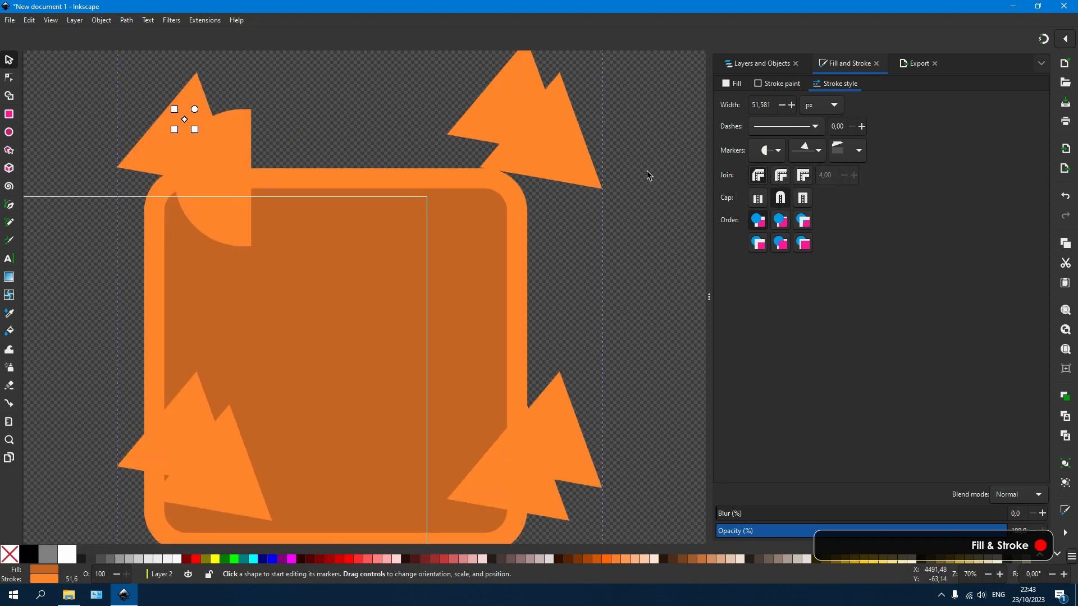
Step: Remove the start, middle and end markers from the rounded square's stroke
click(770, 150)
click(675, 180)
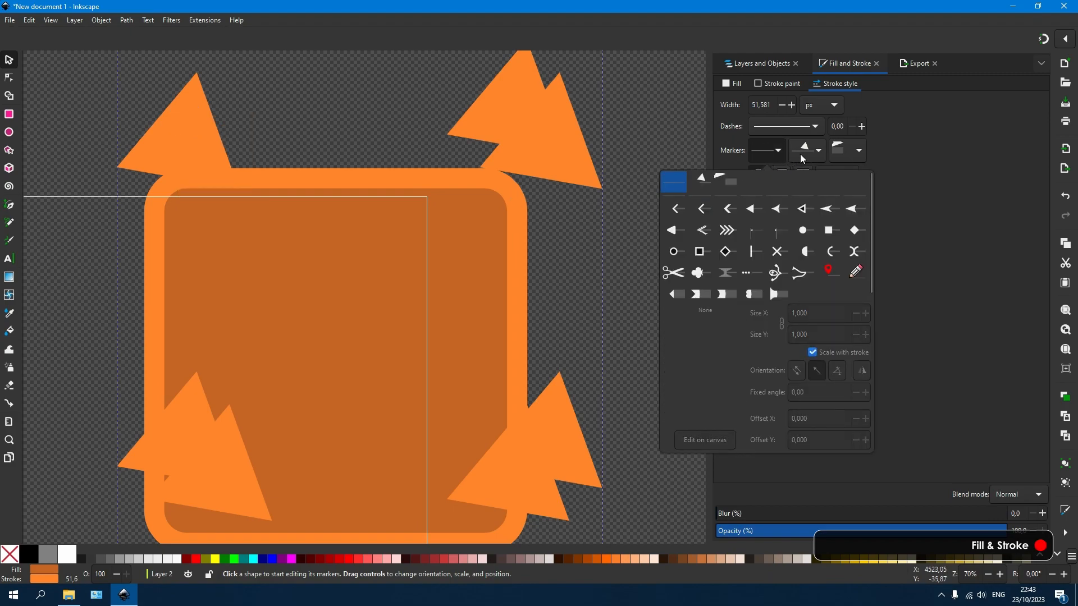
click(802, 159)
click(721, 183)
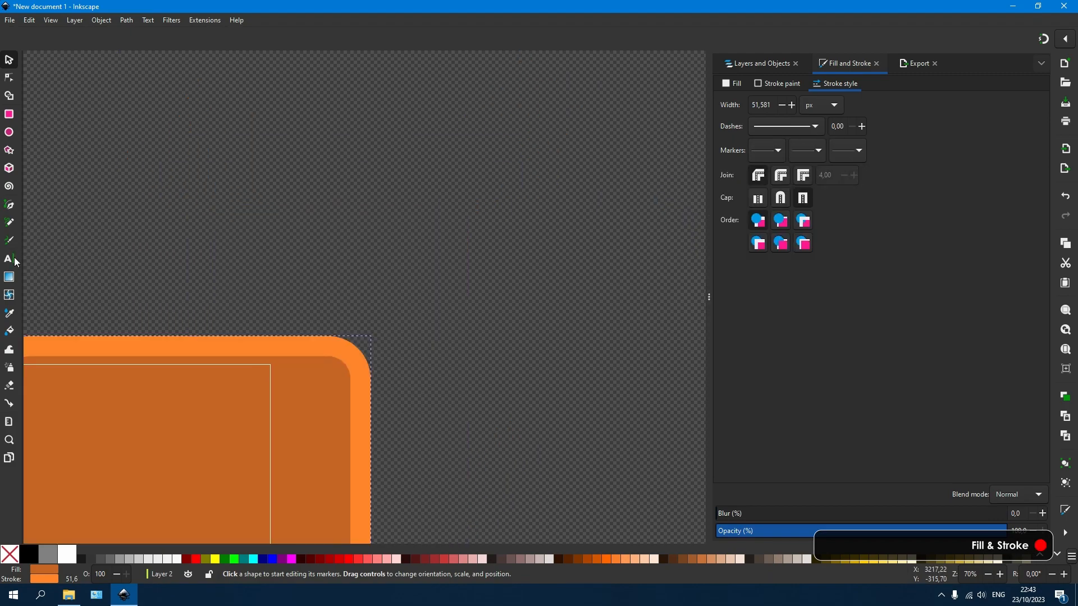
Step: Add the text TEKS in Nirmala UI Bold at 110 pt above the large rounded square and select all its characters
click(13, 259)
click(323, 220)
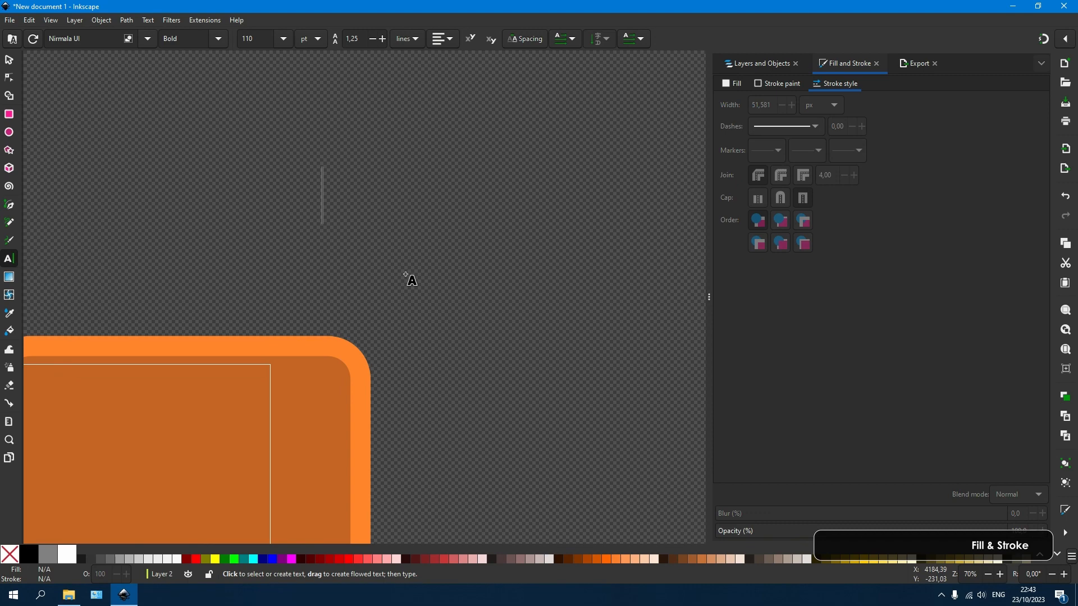
text(TEKS)
key(ctrl+a)
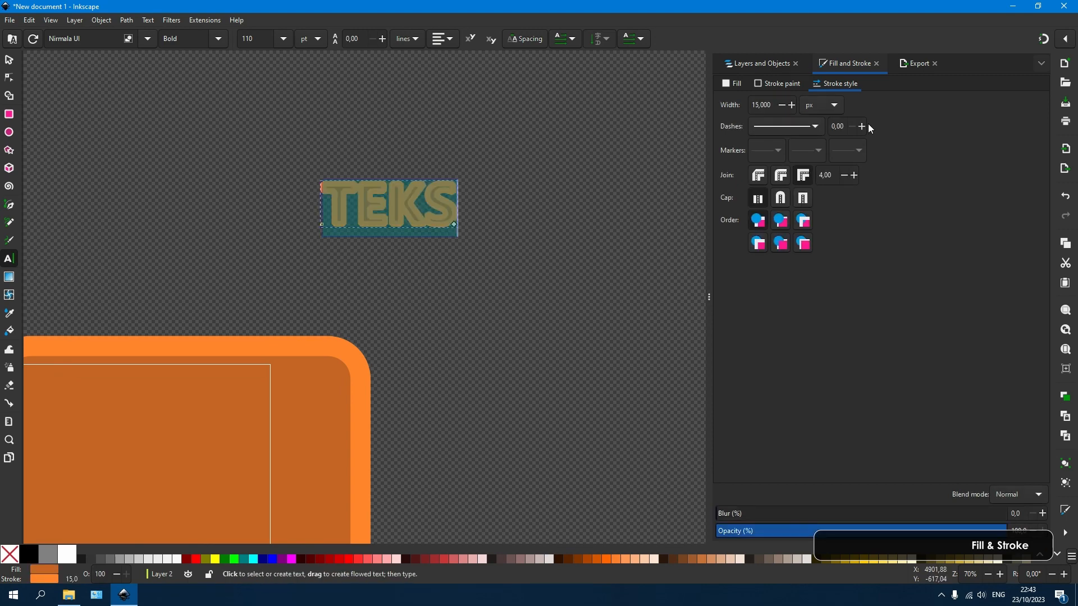
Step: Set the stroke of the whole TEKS text to a round join
scroll(449, 191, up, 4)
click(443, 212)
scroll(443, 213, up, 1)
click(758, 176)
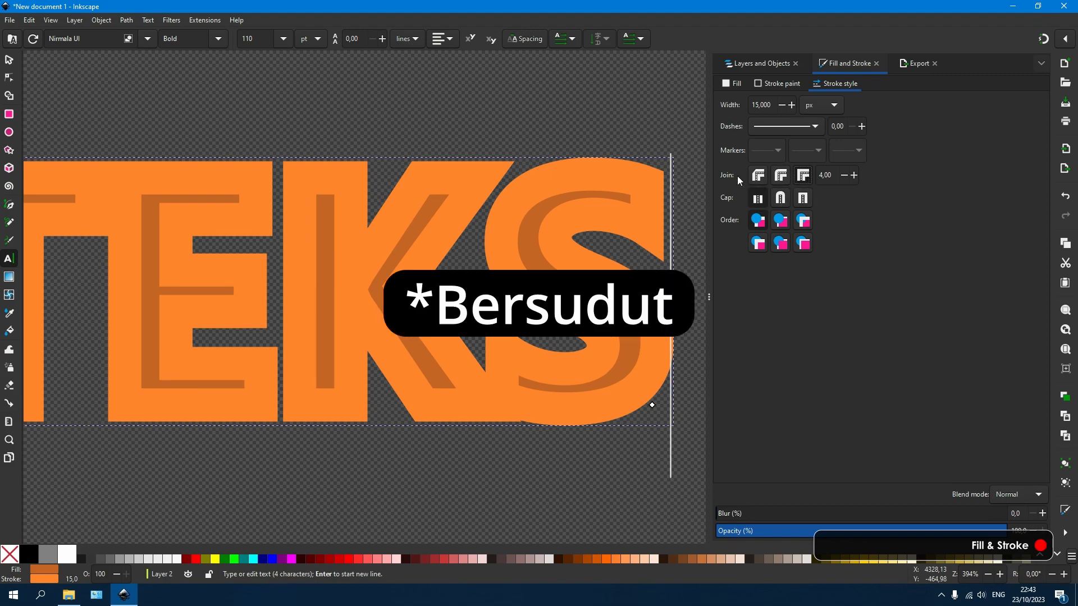
key(ctrl+a)
click(781, 176)
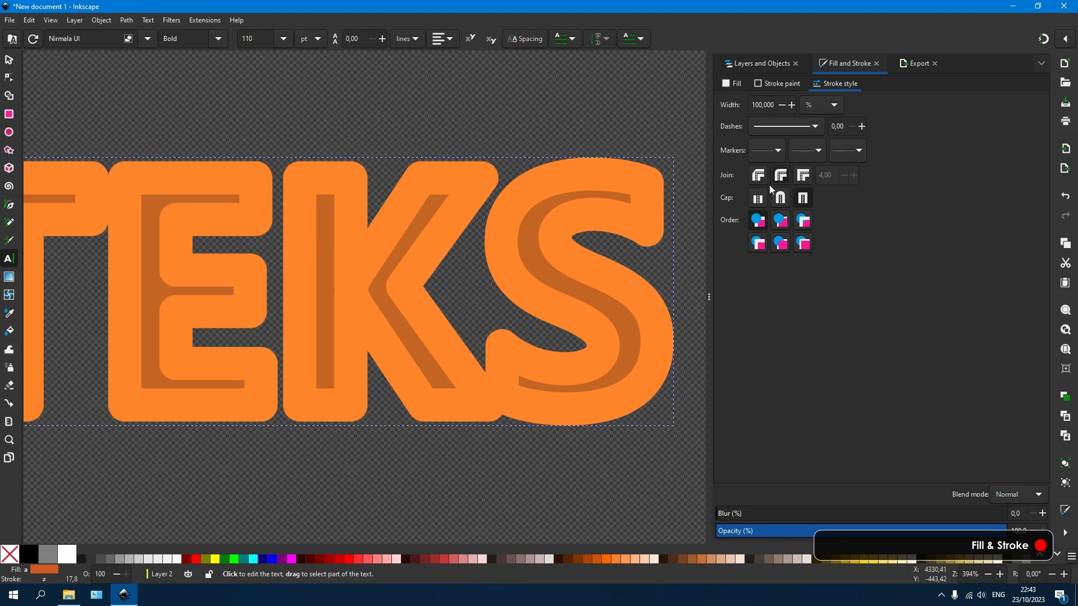
Step: Change the stroke join of the TEKS text to bevel
drag(362, 266, 650, 249)
drag(499, 229, 291, 261)
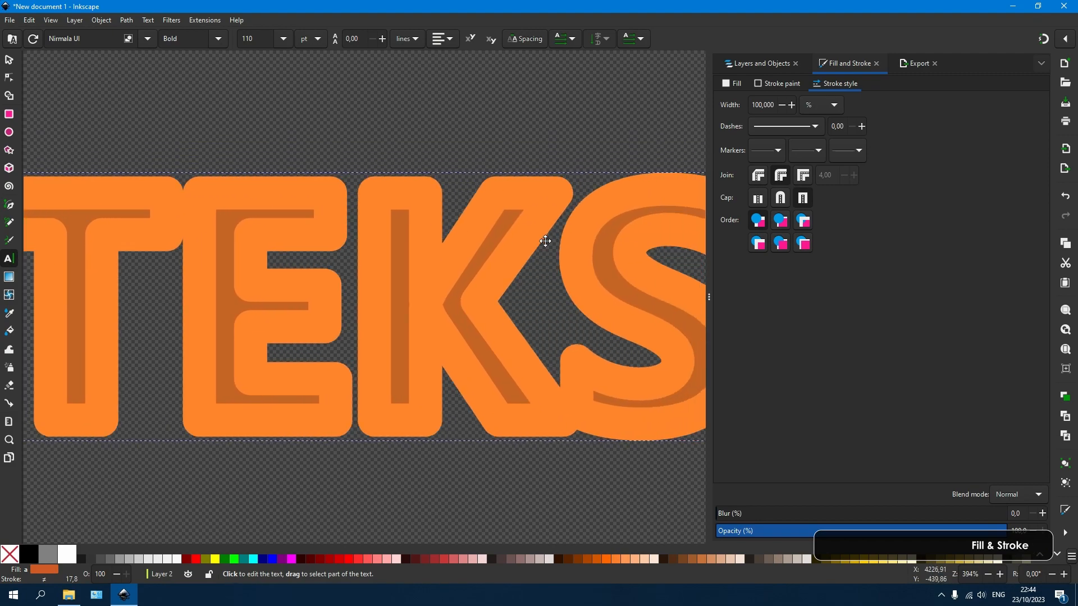
click(759, 177)
mouse_move(582, 223)
mouse_down()
mouse_move(443, 204)
mouse_move(382, 241)
mouse_move(451, 281)
mouse_move(668, 221)
mouse_move(634, 239)
mouse_up()
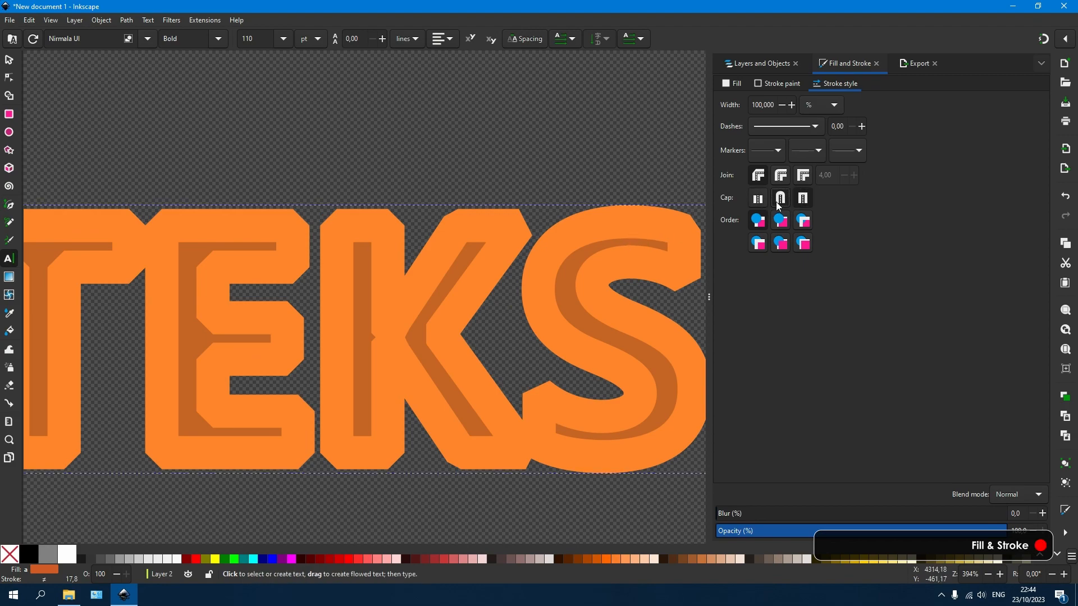
Step: Select all characters of the TEKS text and set its paint order so the fill is drawn over the stroke
scroll(508, 245, down, 1)
double_click(508, 245)
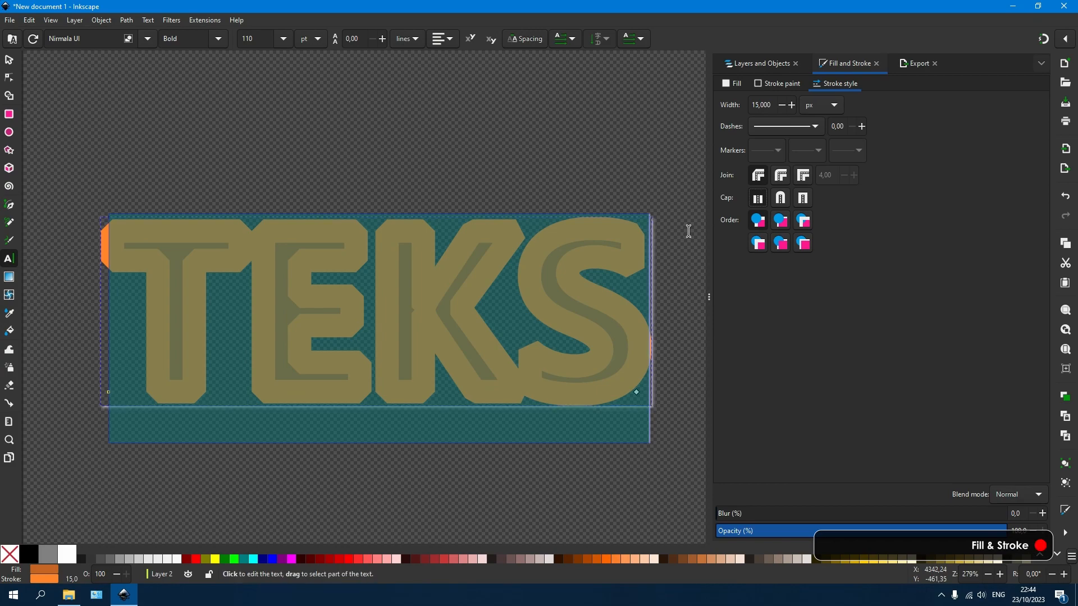
click(663, 181)
key(ctrl+a)
scroll(569, 261, up, 1)
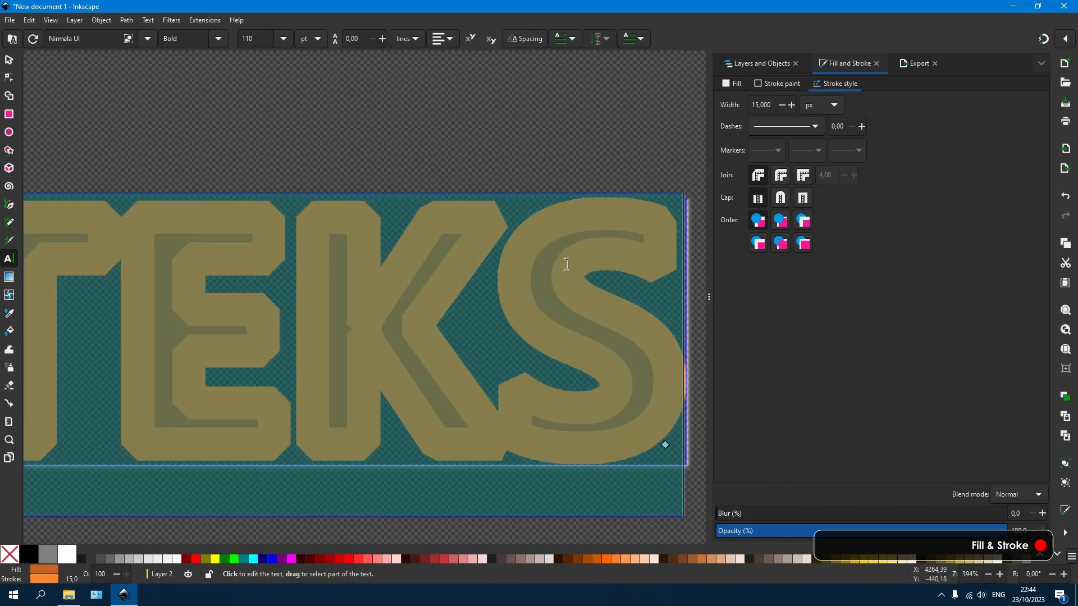
click(781, 222)
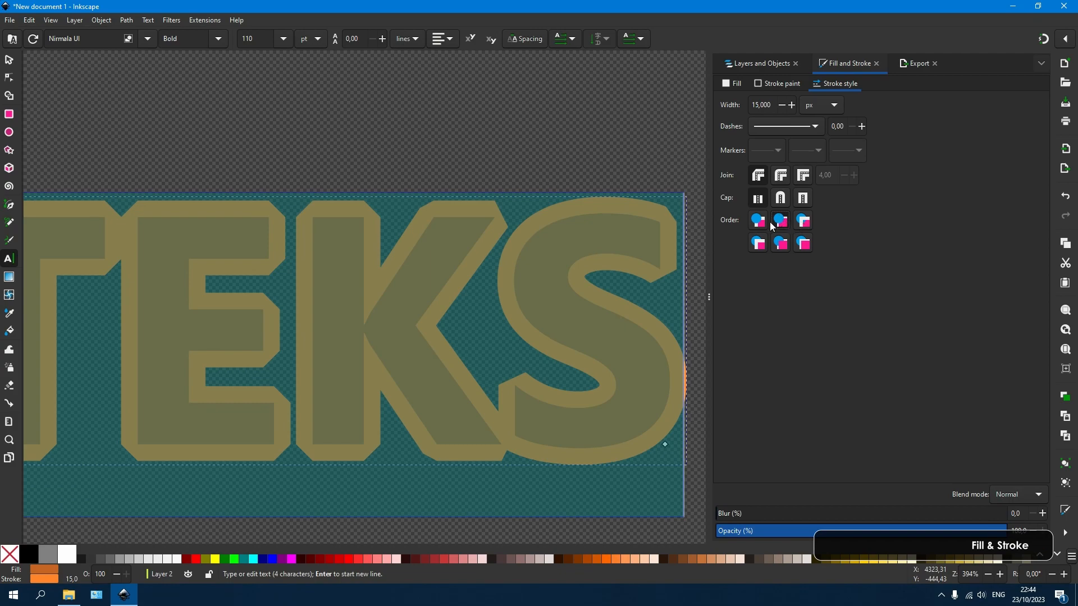
click(758, 221)
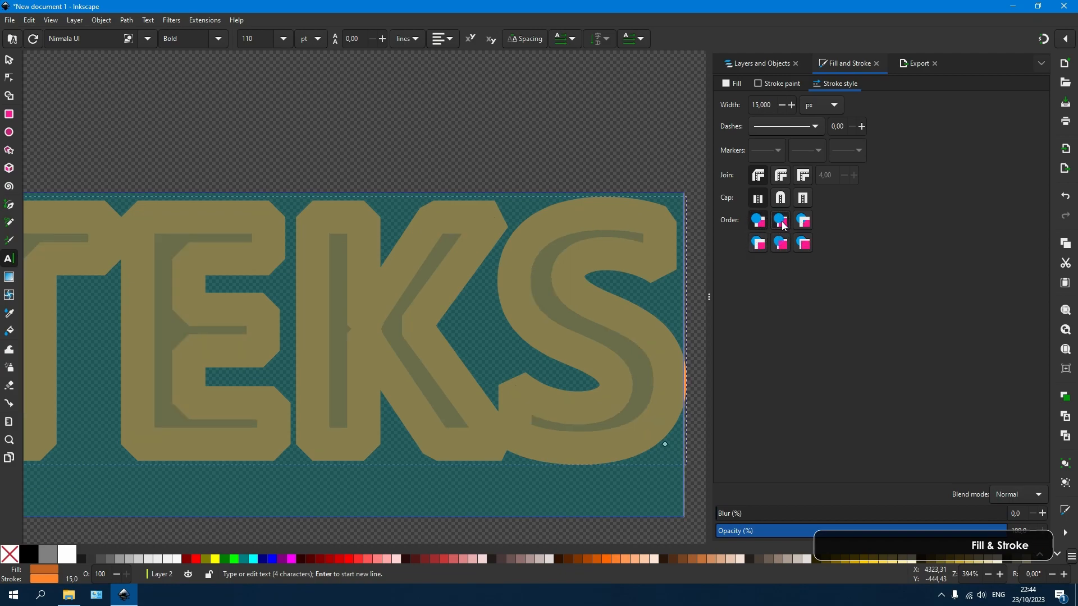
click(782, 223)
mouse_move(414, 213)
mouse_down()
mouse_move(464, 209)
mouse_move(517, 244)
mouse_up()
click(9, 60)
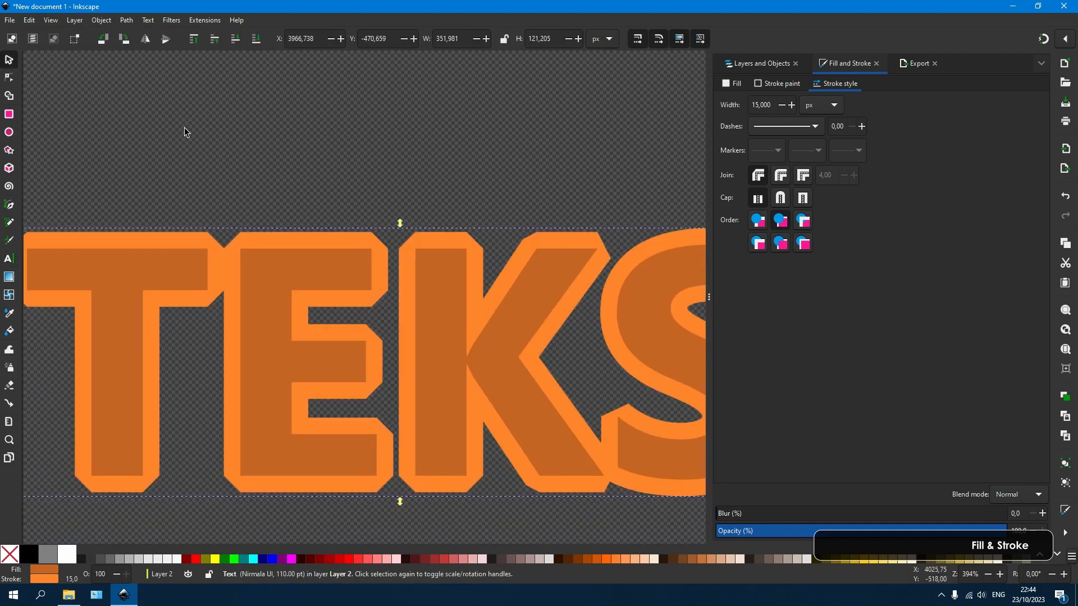
key(3)
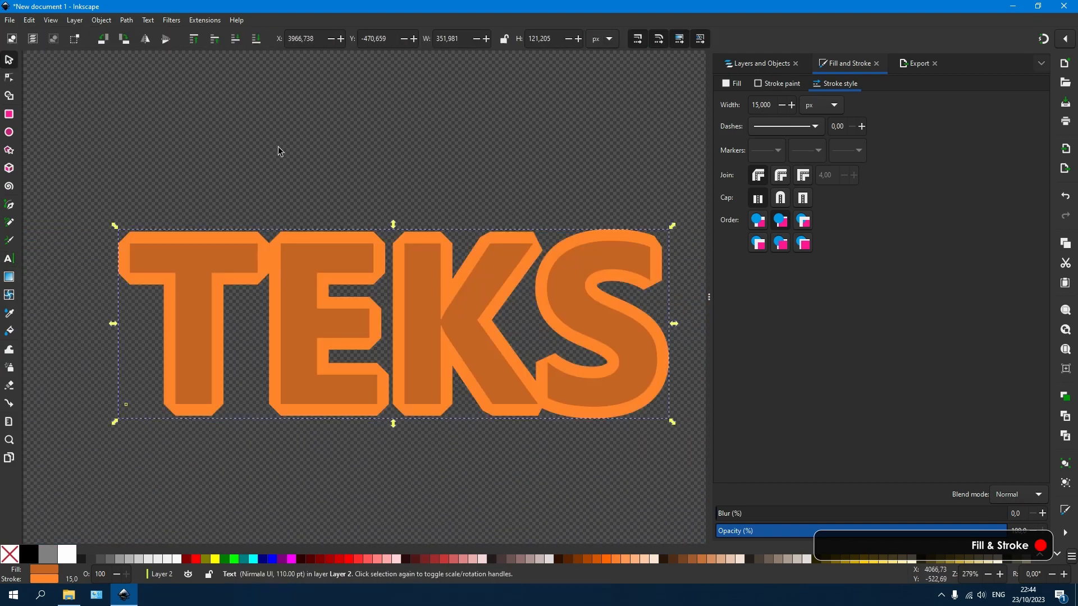
Step: Compare paint orders on the whole TEKS text by placing the stroke over the fill and restoring the fill on top
double_click(497, 268)
key(ctrl+a)
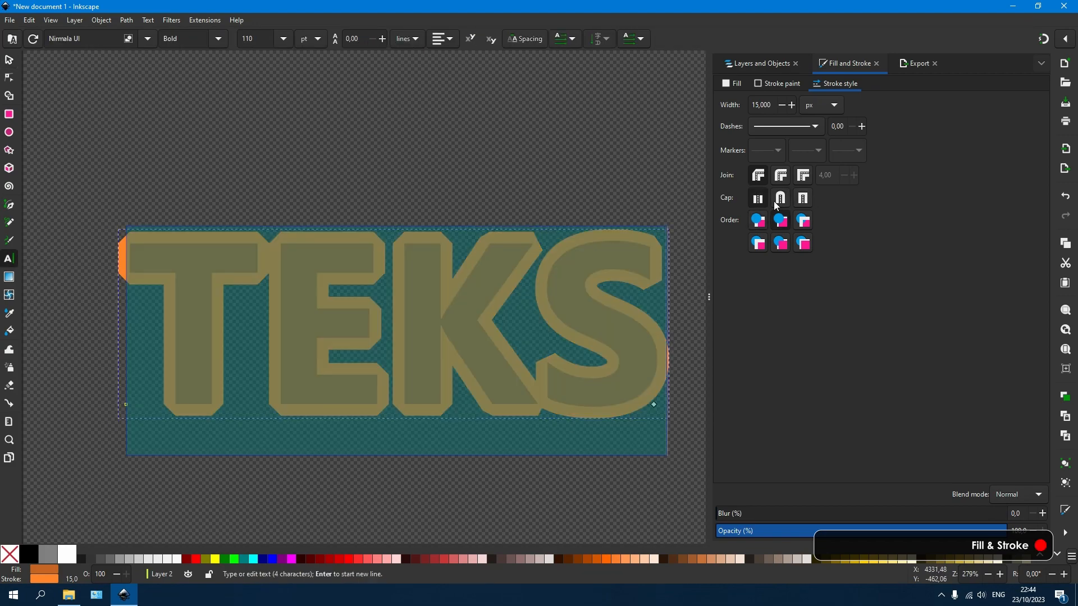
click(757, 221)
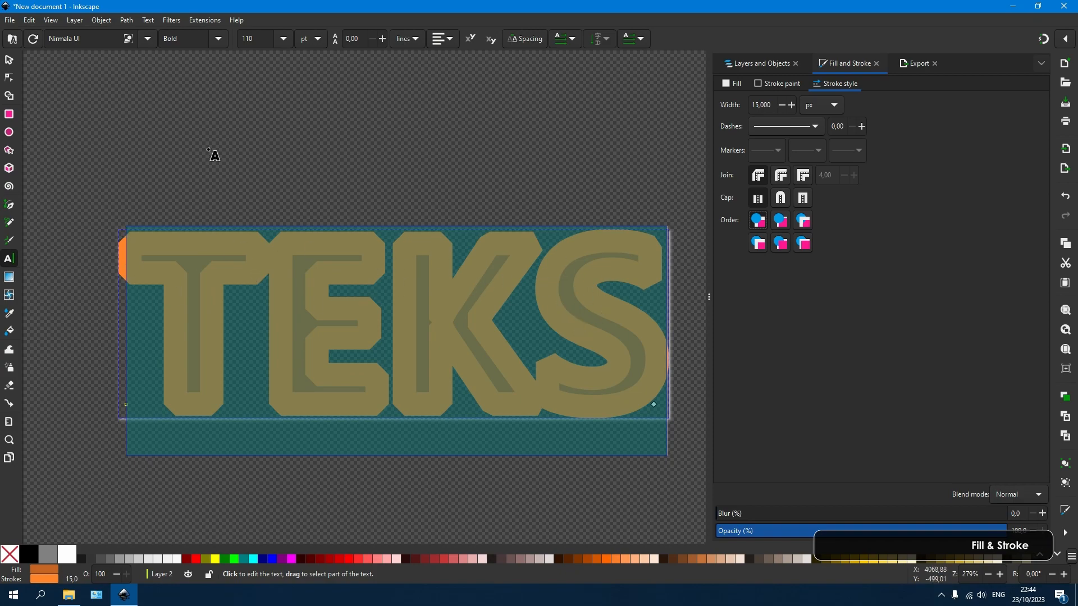
click(780, 222)
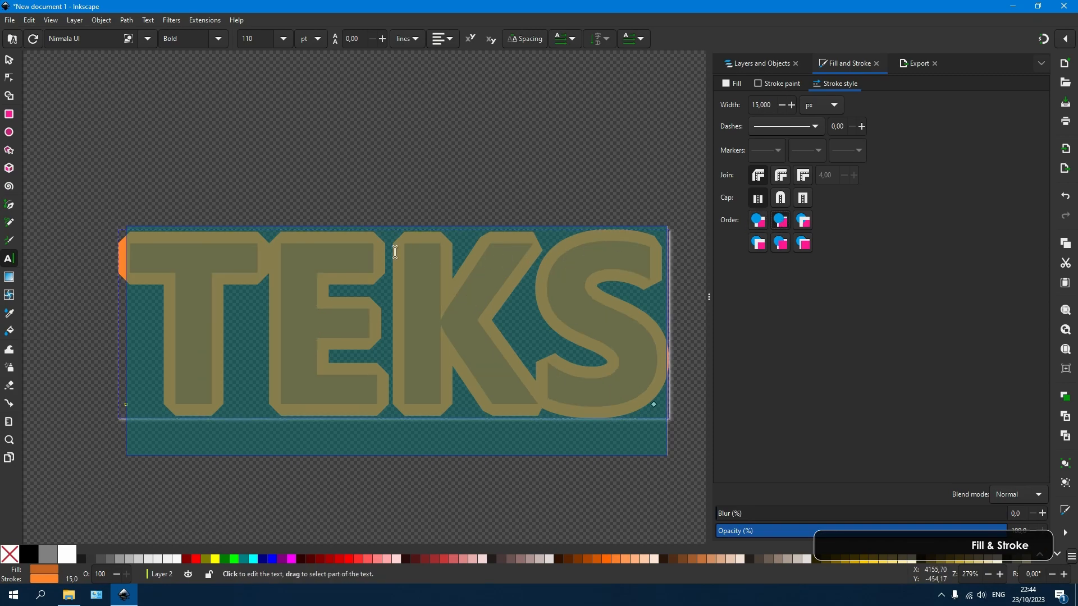
click(9, 60)
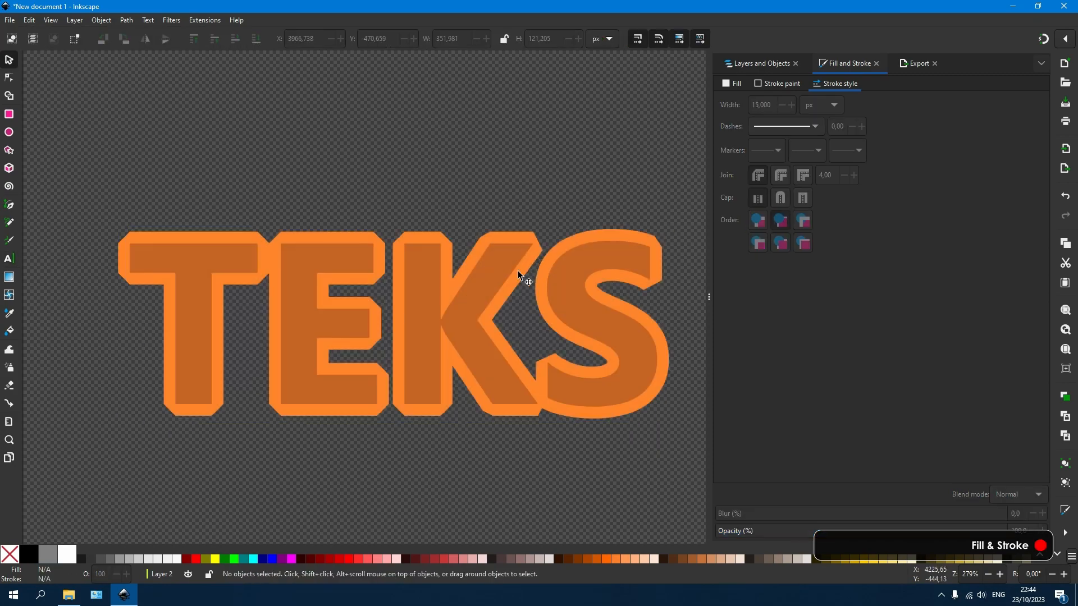
Step: Set the stroke width of the whole TEKS text to 1 px
click(483, 272)
double_click(483, 271)
key(ctrl+a)
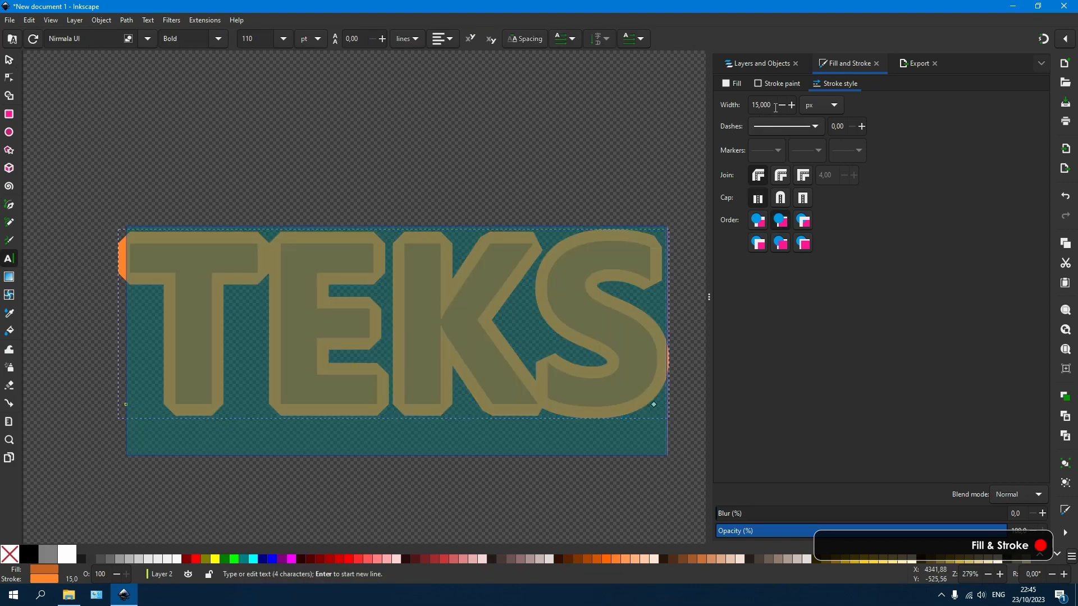
triple_click(772, 106)
text(1)
key(Return)
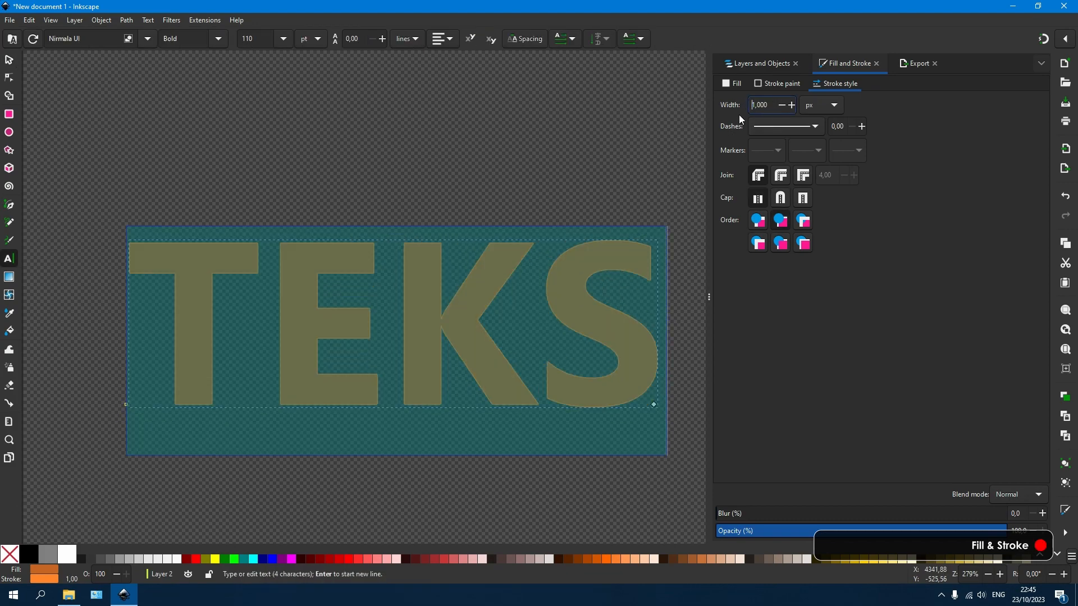